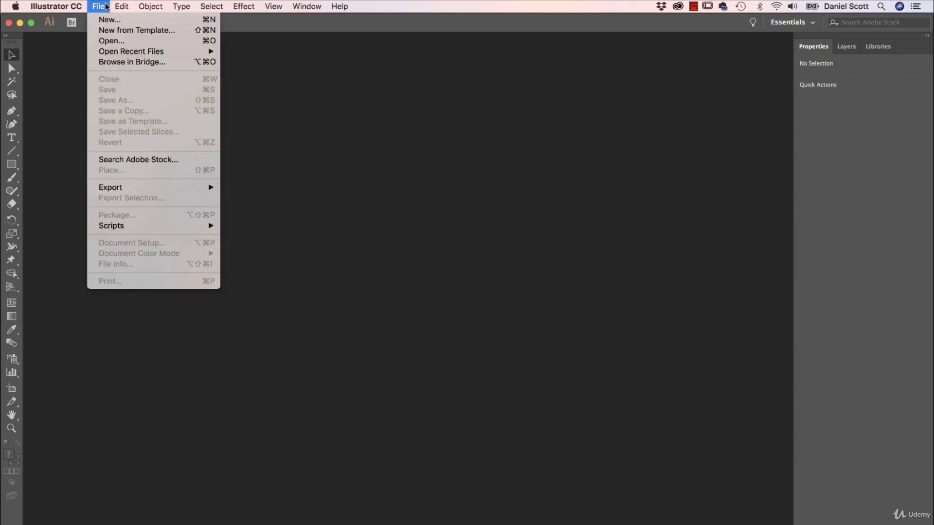
- Create a landscape Letter document of 792 x 612 pt and save it as Curature Tool.ai in the Illustrator Class Files folder
{"action": "left_click", "coordinate": [128, 18]}
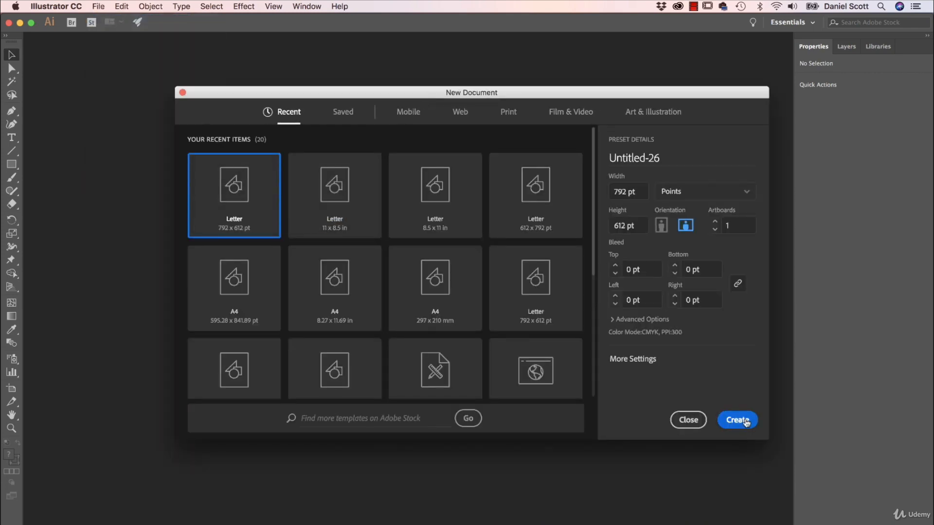
{"action": "left_click", "coordinate": [745, 422]}
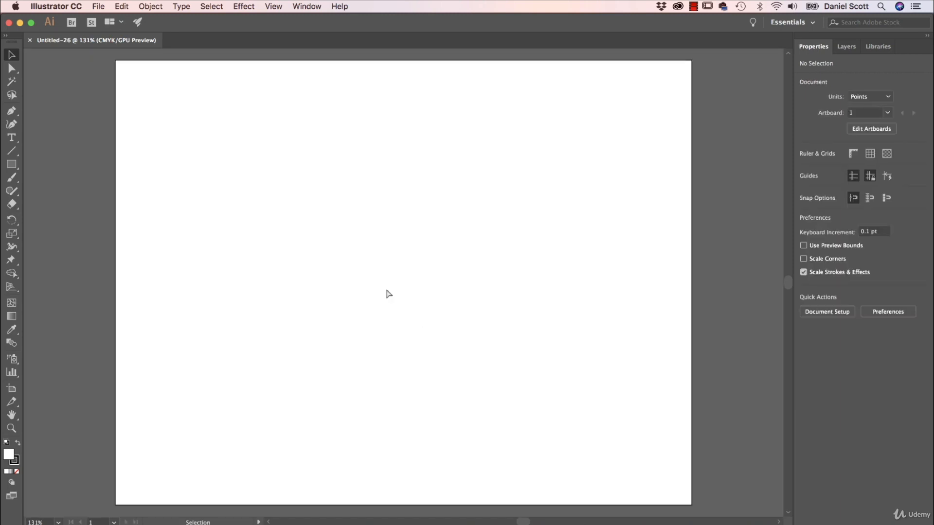
{"action": "key", "text": "super+s"}
{"action": "left_click", "coordinate": [306, 132]}
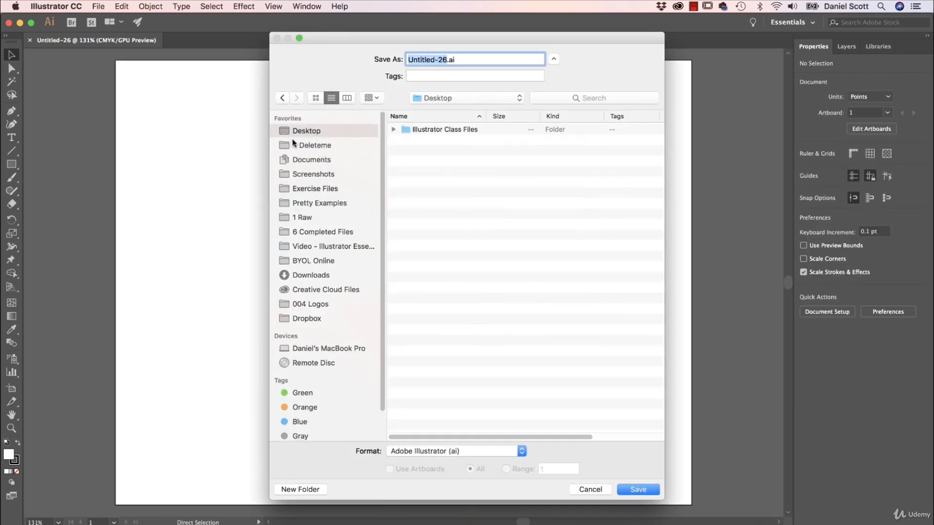
{"action": "double_click", "coordinate": [440, 131]}
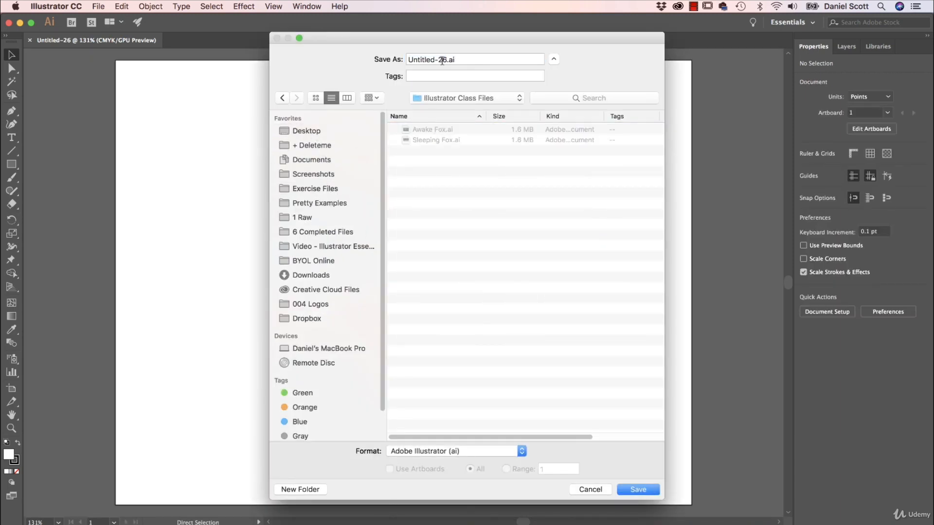
{"action": "left_click", "coordinate": [445, 60]}
{"action": "type", "text": "Curature Tool"}
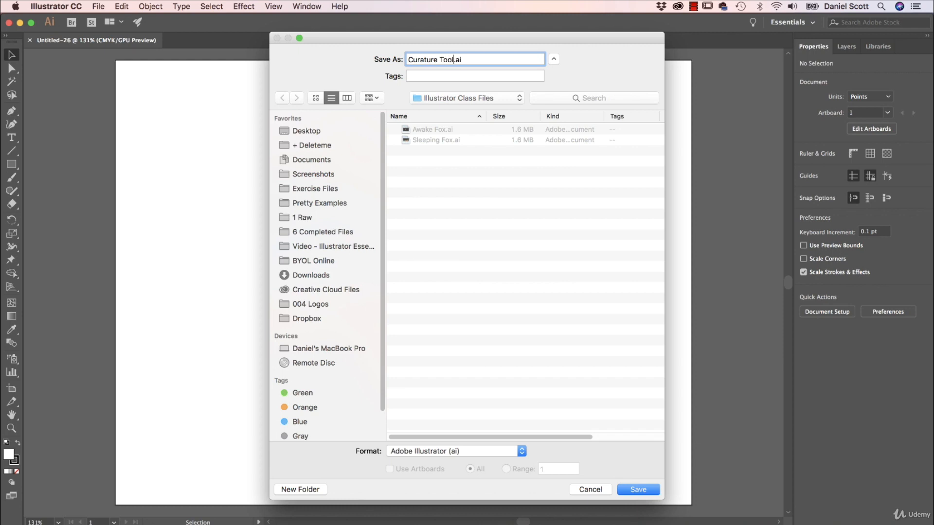
{"action": "key", "text": "Return"}
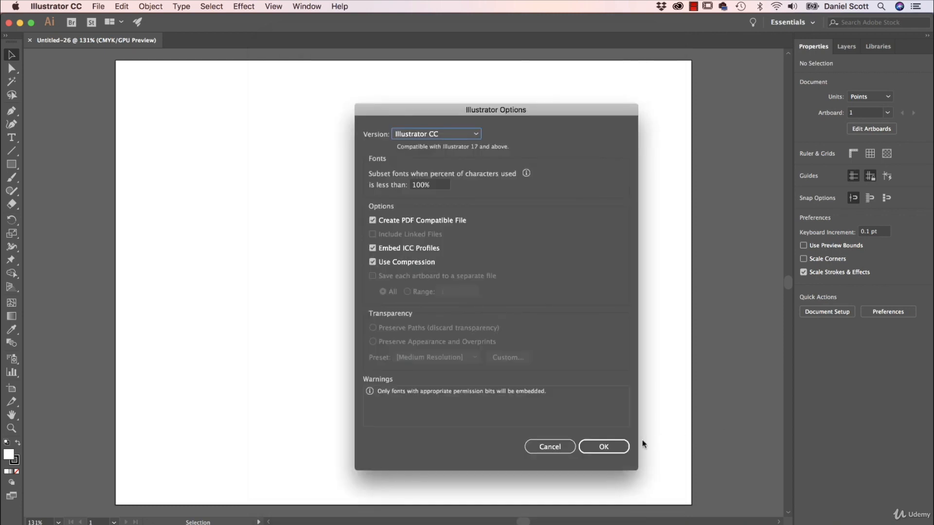
{"action": "left_click", "coordinate": [626, 445]}
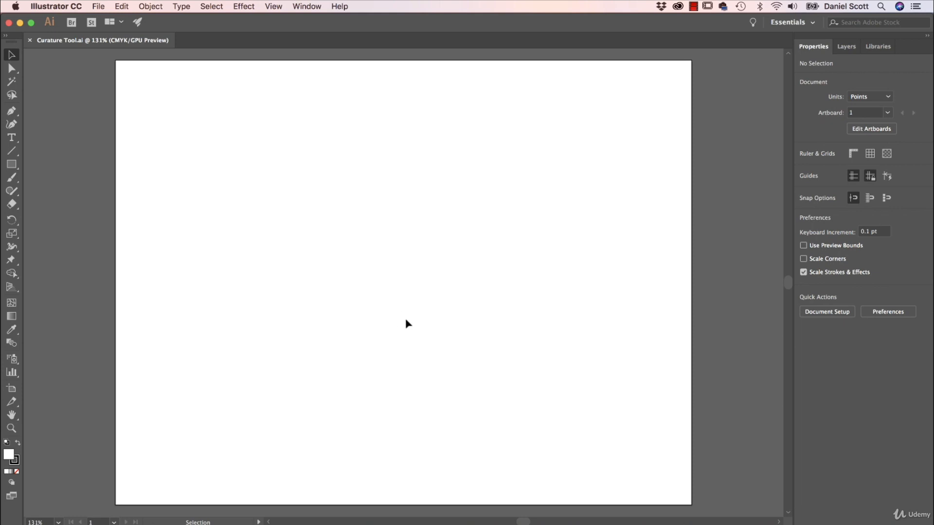
- Place Redraw Image from the Exercise Files folder as a linked template and check the document's layers
{"action": "left_click", "coordinate": [100, 6]}
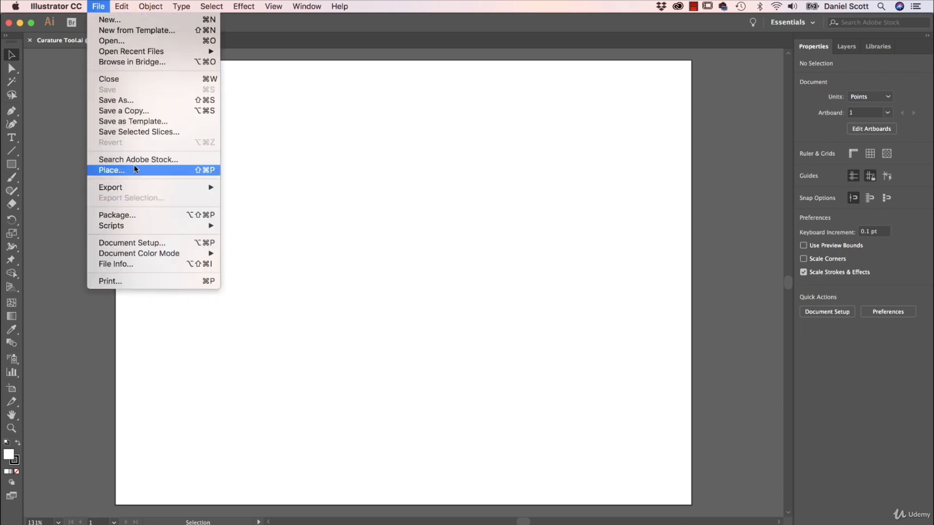
{"action": "left_click", "coordinate": [134, 169]}
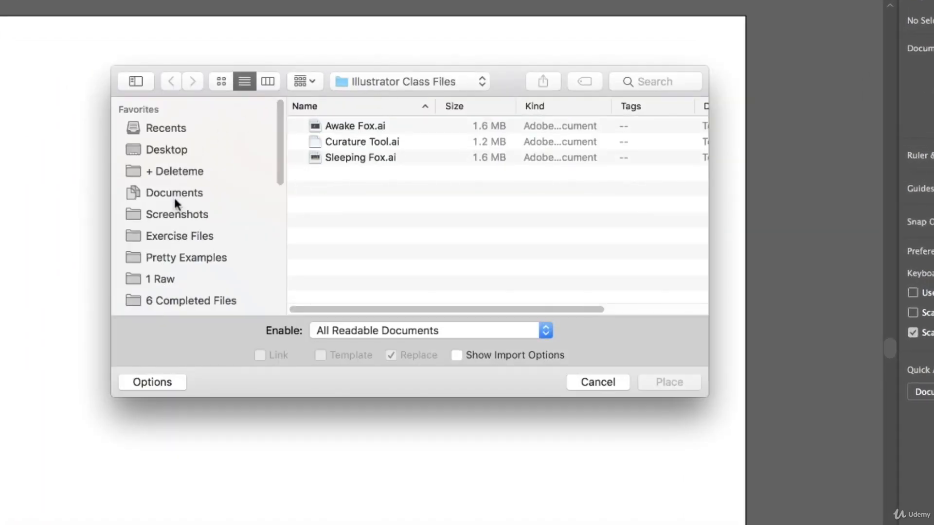
{"action": "left_click", "coordinate": [185, 235]}
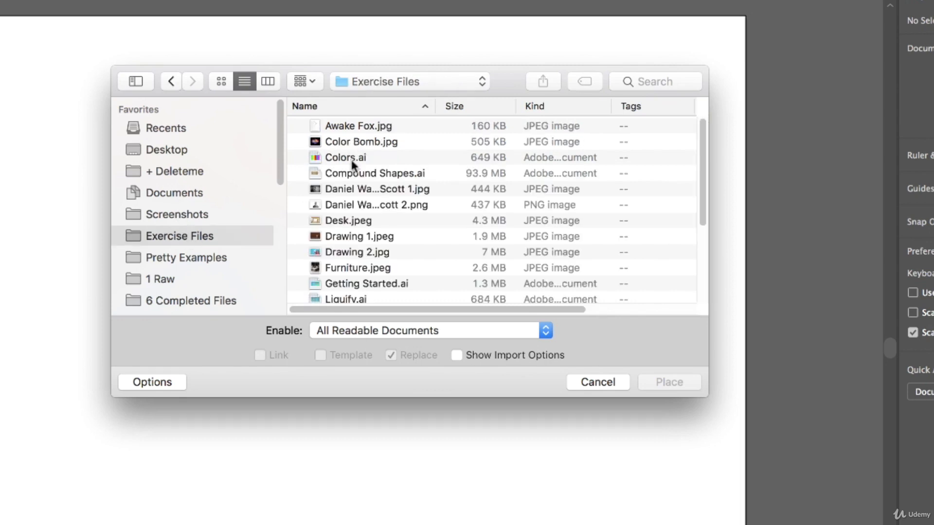
{"action": "scroll", "coordinate": [317, 229], "scroll_direction": "down", "scroll_amount": 5}
{"action": "left_click", "coordinate": [355, 185]}
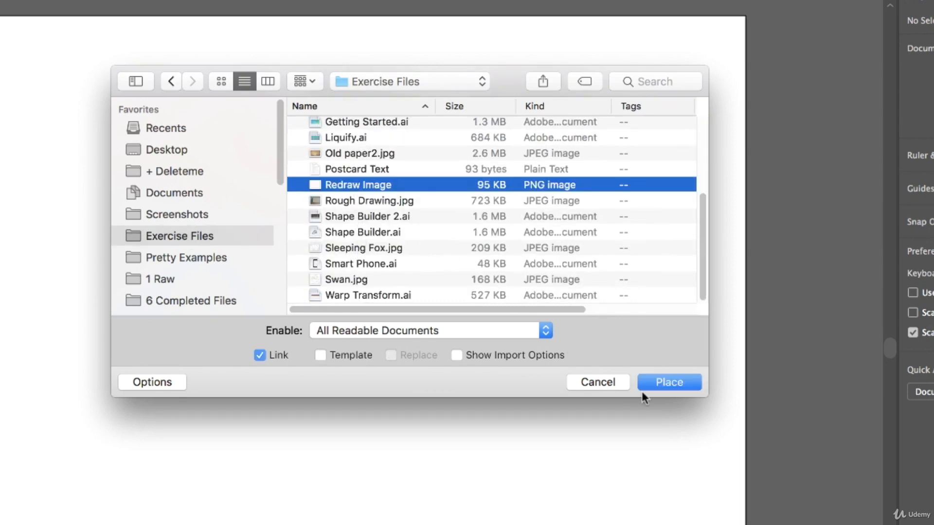
{"action": "left_click", "coordinate": [320, 355]}
{"action": "key", "text": "Return"}
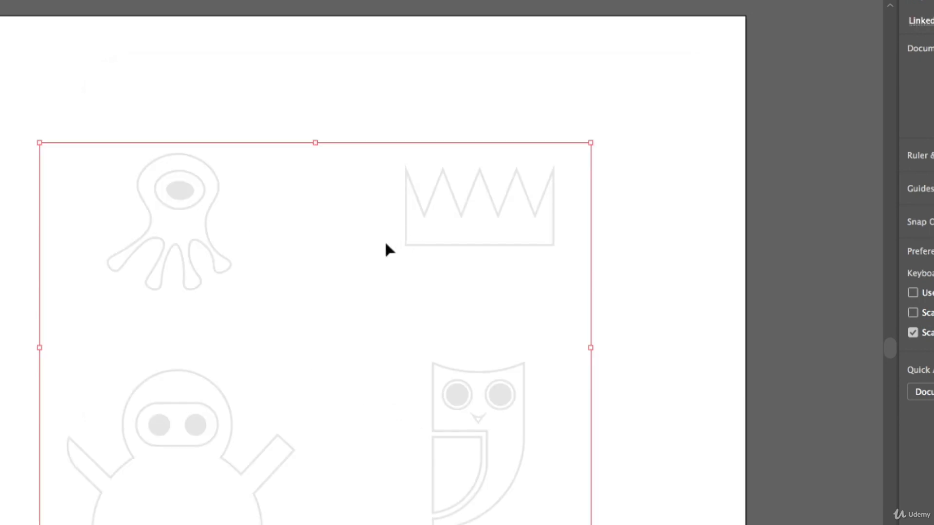
{"action": "left_click", "coordinate": [683, 222]}
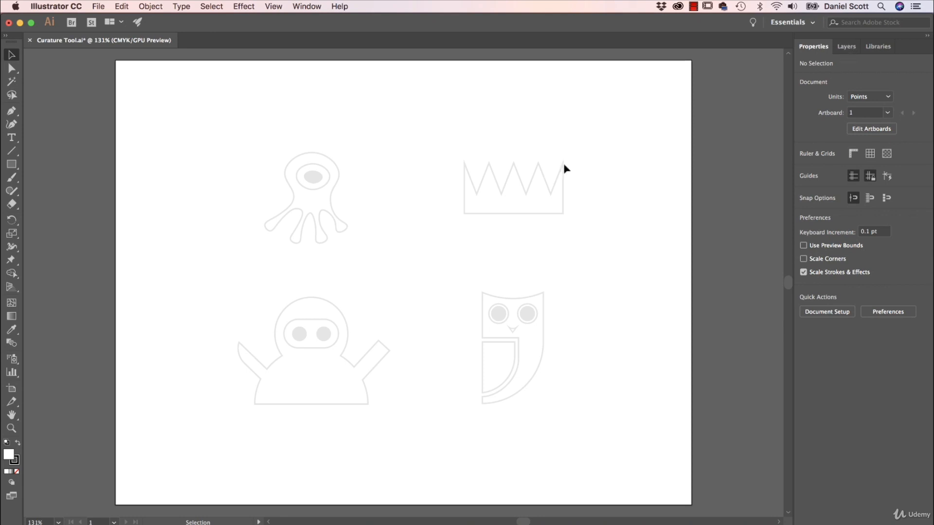
{"action": "left_click", "coordinate": [839, 53]}
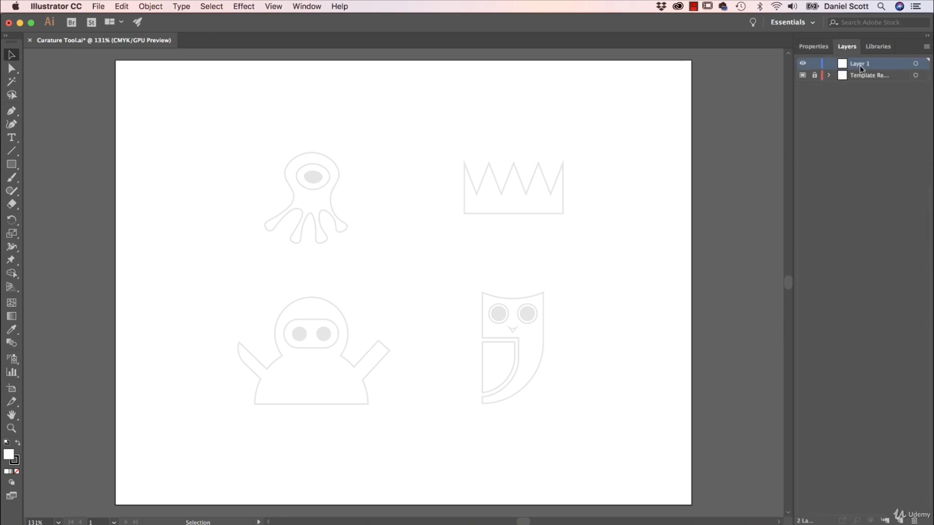
{"action": "left_click", "coordinate": [813, 46]}
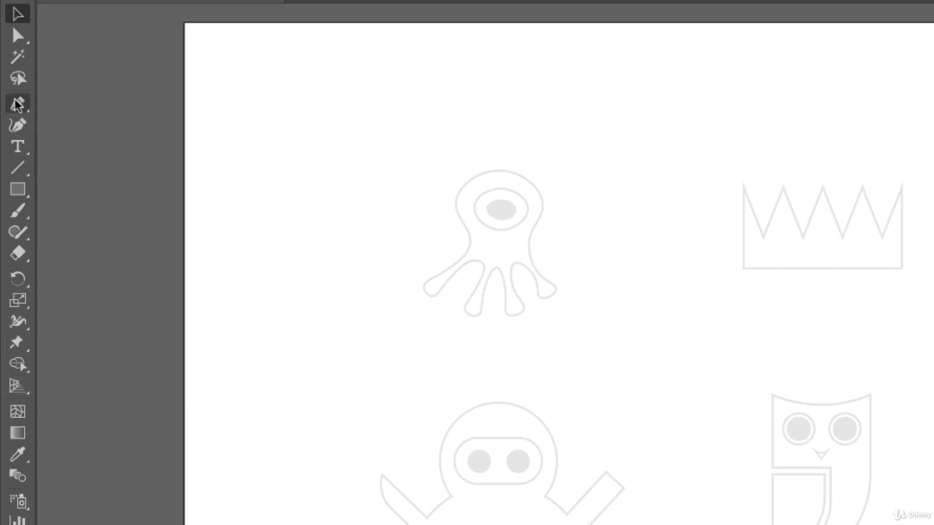
- Trace the one-eyed creature's pupil with the Curvature tool as a closed four-point oval of about 25 x 18 pt
{"action": "left_click", "coordinate": [18, 125]}
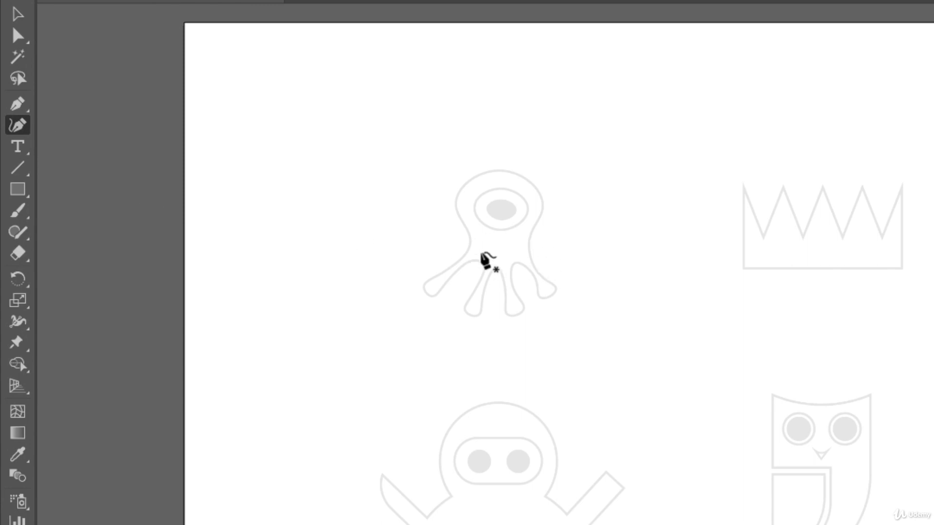
{"action": "key", "text": "ctrl+plus"}
{"action": "key", "text": "ctrl+plus"}
{"action": "key", "text": "ctrl+plus"}
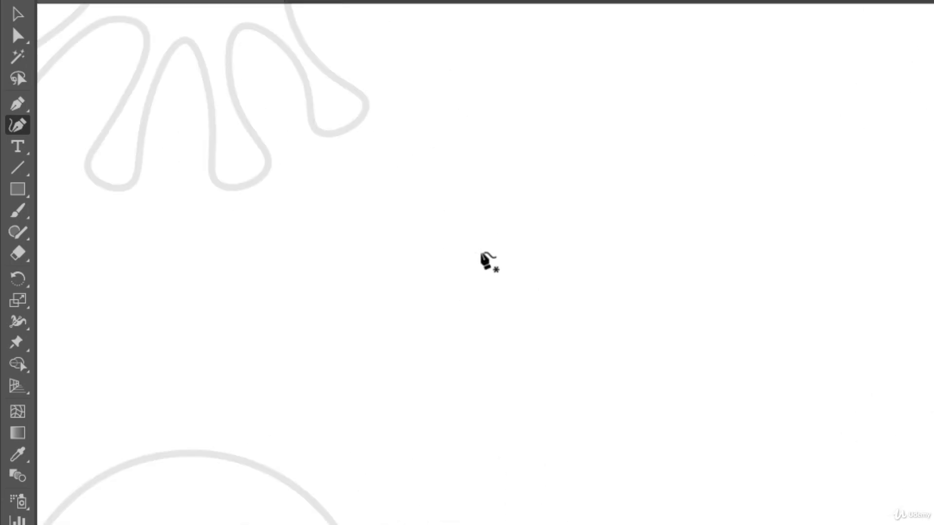
{"action": "key", "text": "space"}
{"action": "left_click_drag", "start_coordinate": [367, 151], "coordinate": [780, 517]}
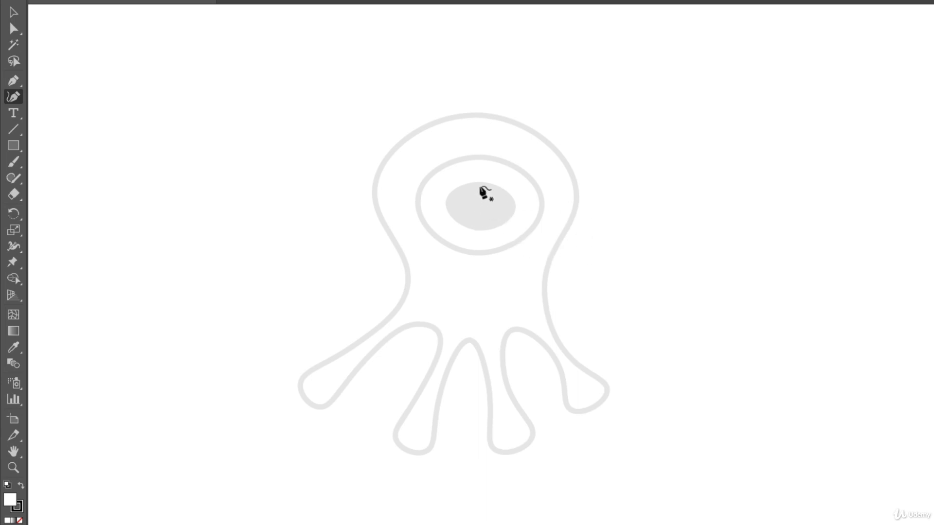
{"action": "left_click", "coordinate": [480, 183]}
{"action": "left_click", "coordinate": [514, 206]}
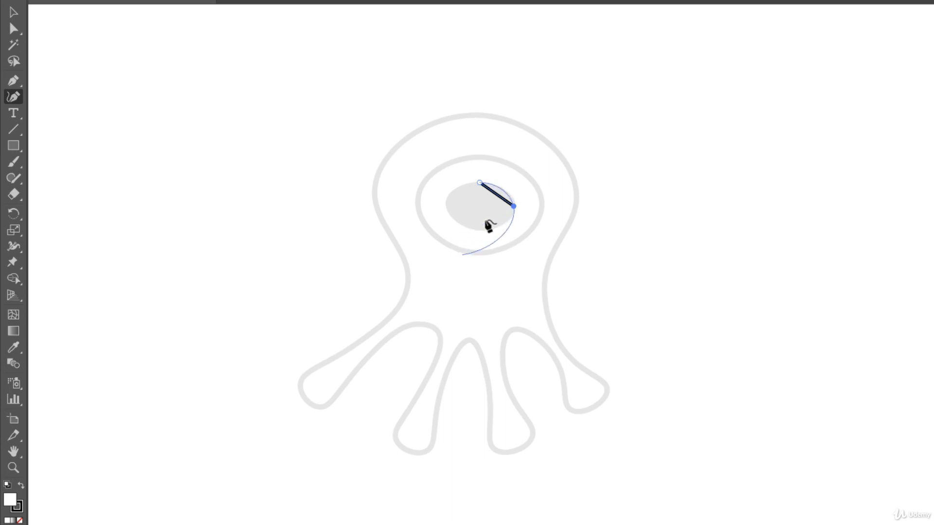
{"action": "left_click", "coordinate": [479, 230]}
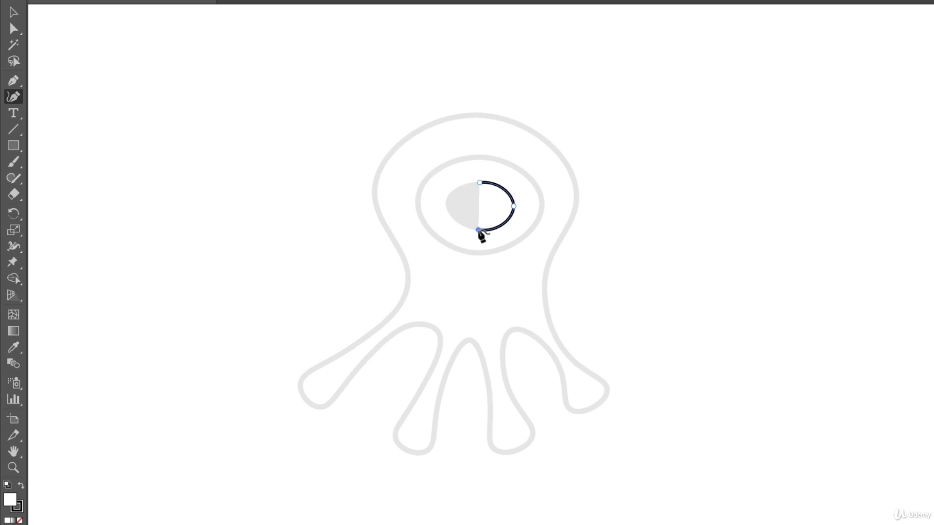
{"action": "left_click", "coordinate": [444, 205]}
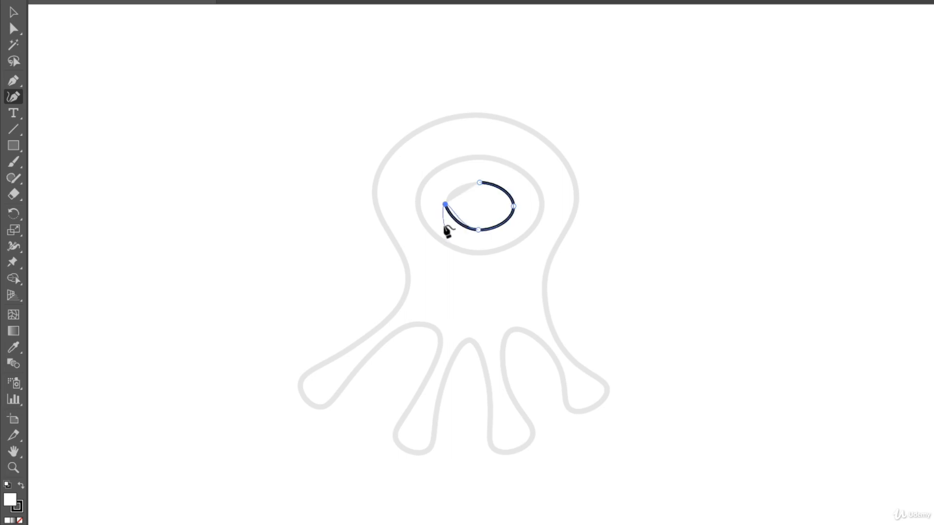
{"action": "left_click", "coordinate": [480, 183]}
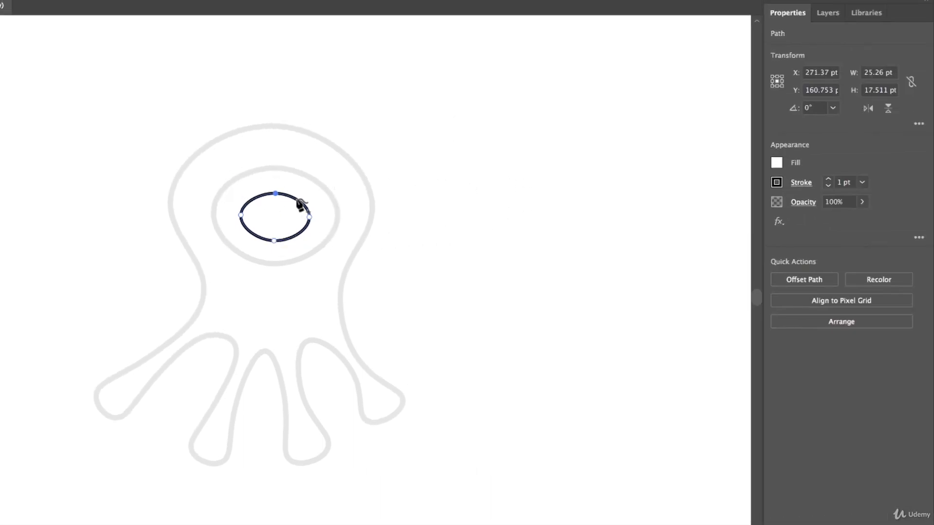
- Set the fill of the pupil oval to None
{"action": "left_click", "coordinate": [777, 163]}
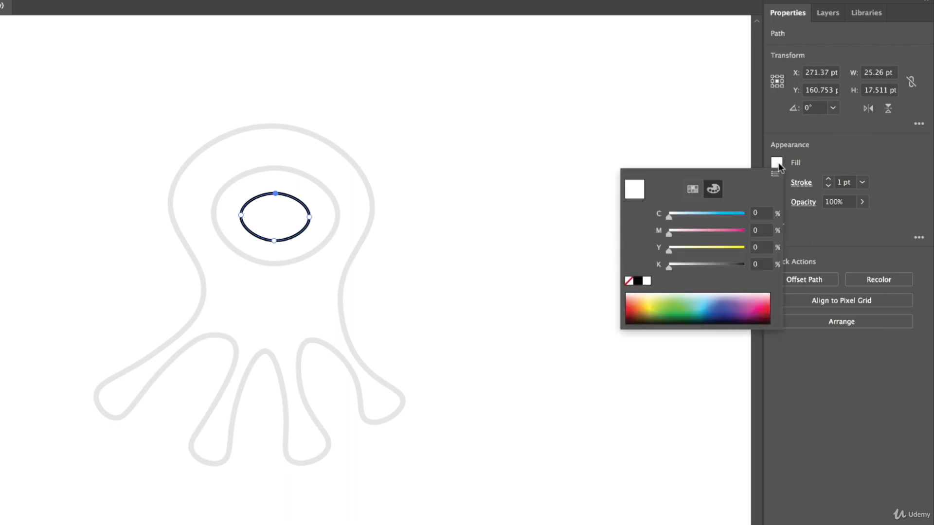
{"action": "left_click", "coordinate": [629, 281]}
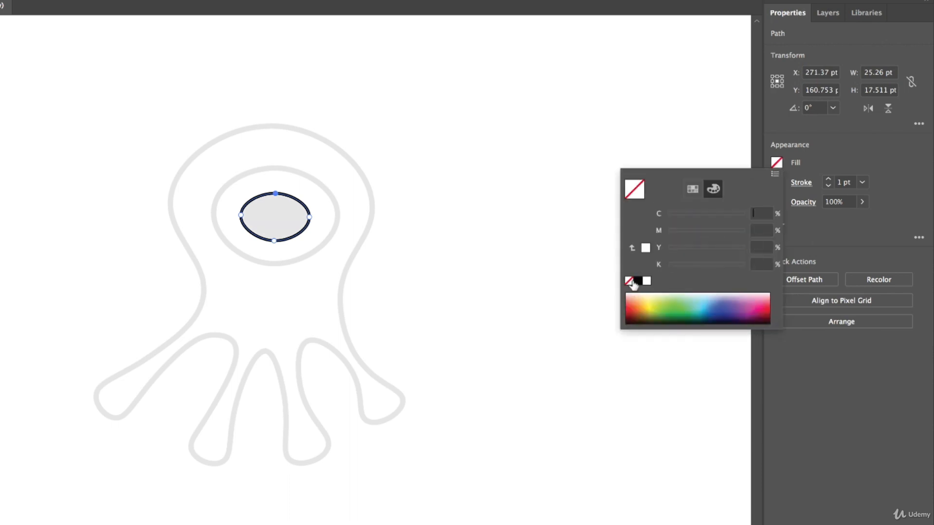
{"action": "left_click", "coordinate": [868, 146]}
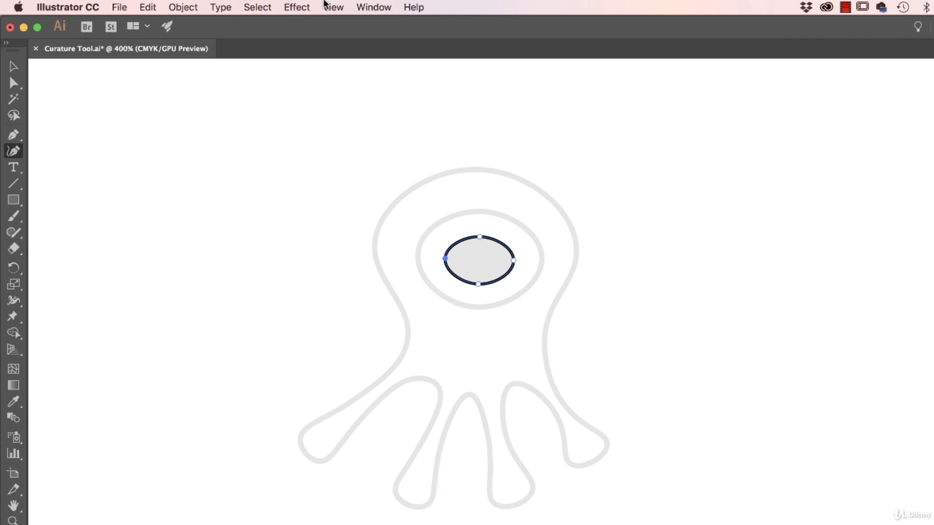
- Turn Smart Guides on and switch them off again
{"action": "left_click", "coordinate": [333, 6]}
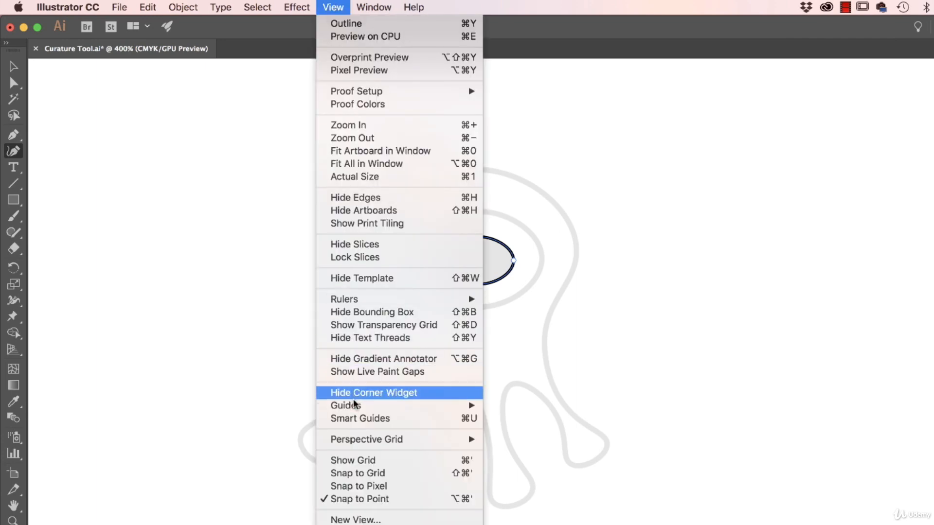
{"action": "left_click", "coordinate": [355, 419]}
{"action": "left_click", "coordinate": [333, 7]}
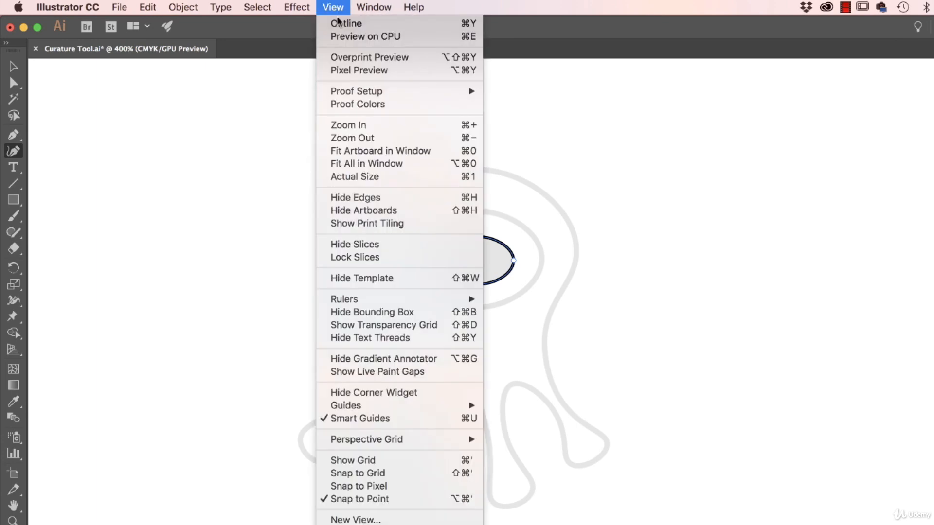
{"action": "left_click", "coordinate": [357, 419]}
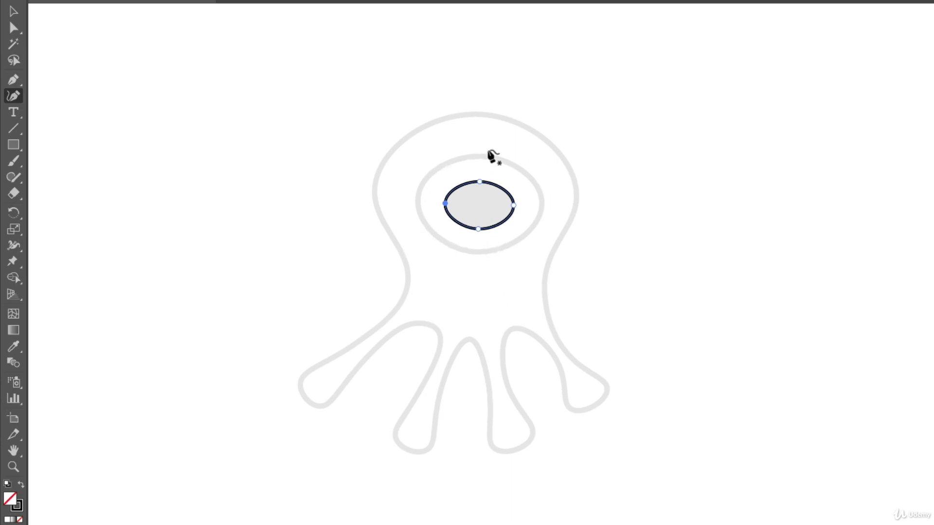
- Try to trace the outer eye outline with only two curvature points, at its top and bottom, and undo the second point
{"action": "left_click", "coordinate": [478, 155]}
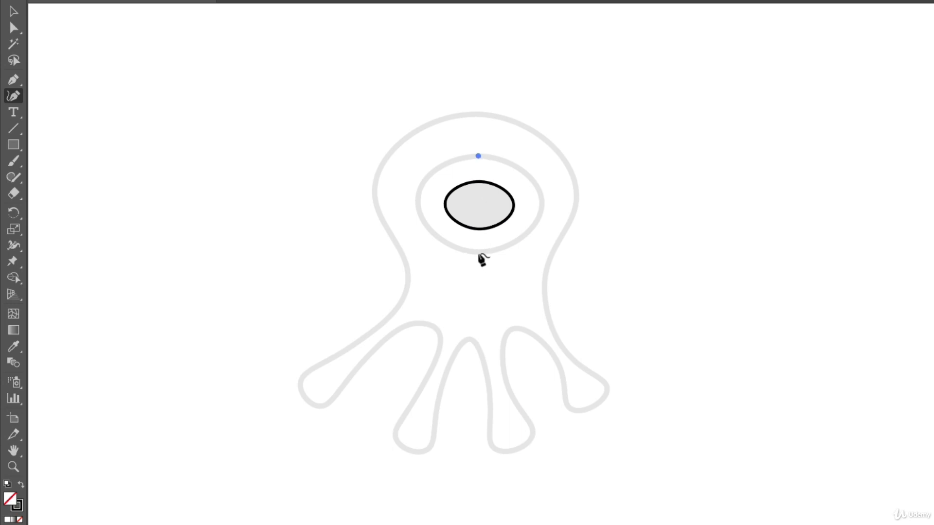
{"action": "left_click", "coordinate": [476, 251]}
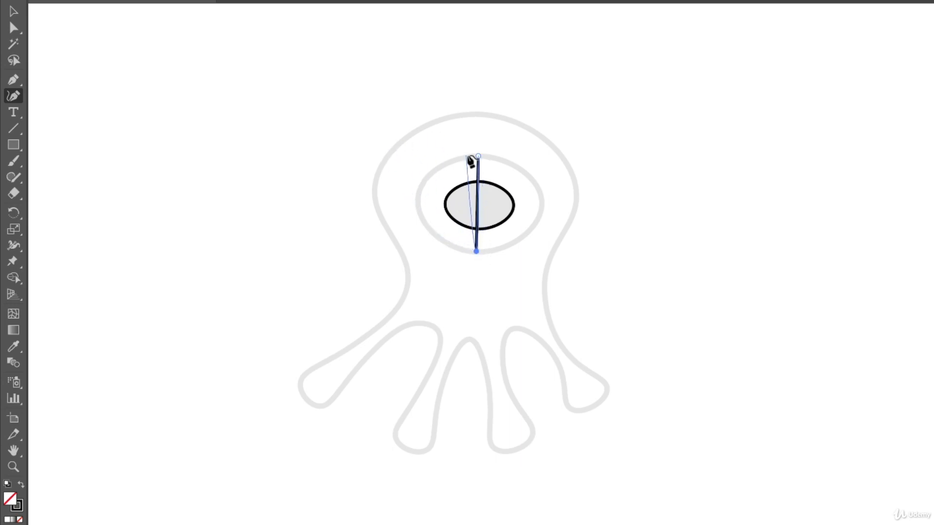
{"action": "key", "text": "ctrl+z"}
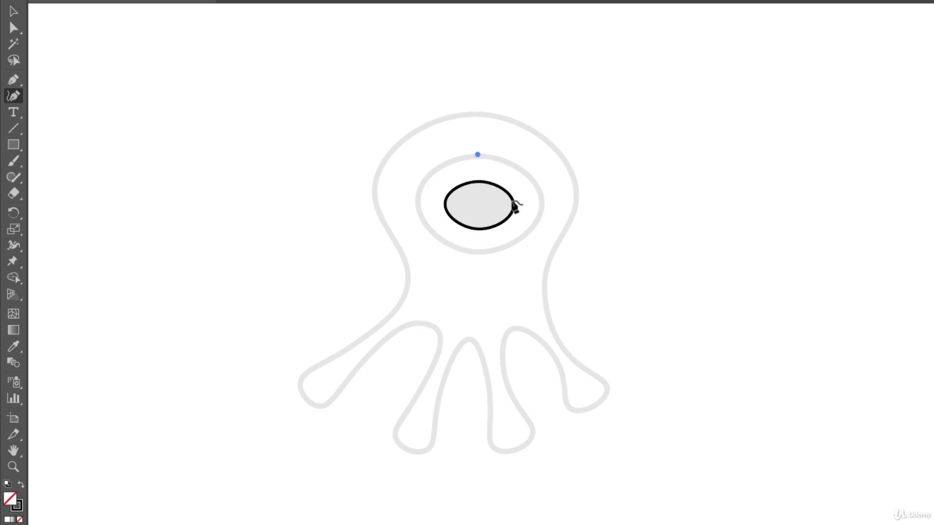
- Try to trace the outer eye outline with three widely spaced curvature points and undo the whole path
{"action": "left_click", "coordinate": [527, 230]}
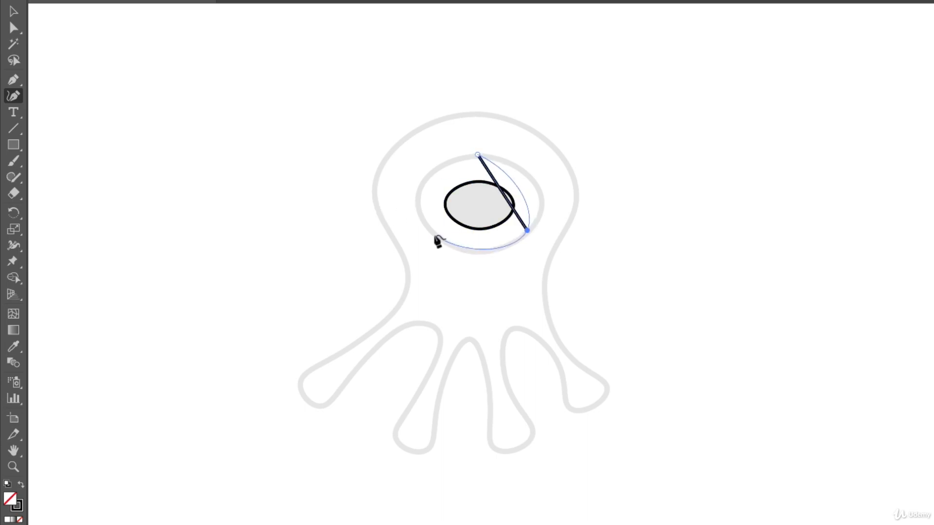
{"action": "left_click", "coordinate": [428, 235]}
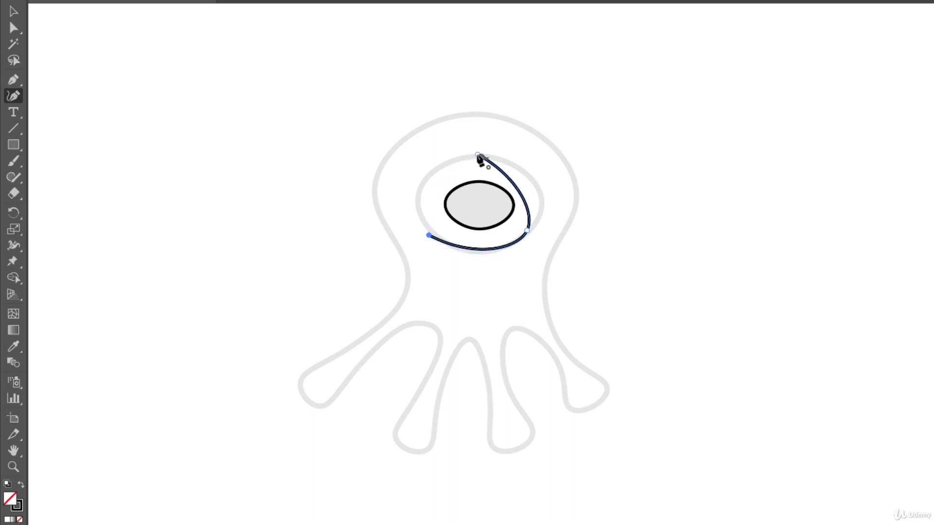
{"action": "left_click", "coordinate": [478, 155]}
{"action": "key", "text": "ctrl+z"}
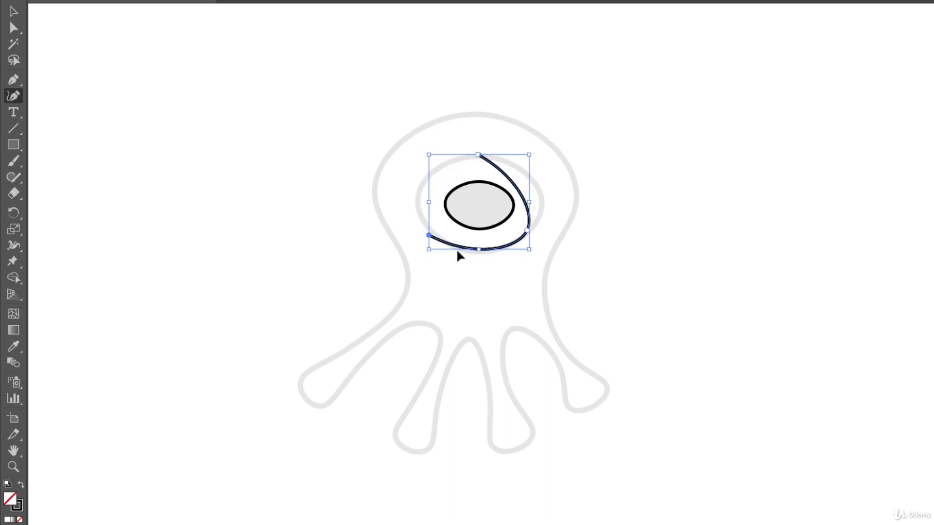
{"action": "key", "text": "ctrl+z"}
{"action": "key", "text": "ctrl+z"}
{"action": "key", "text": "ctrl+z"}
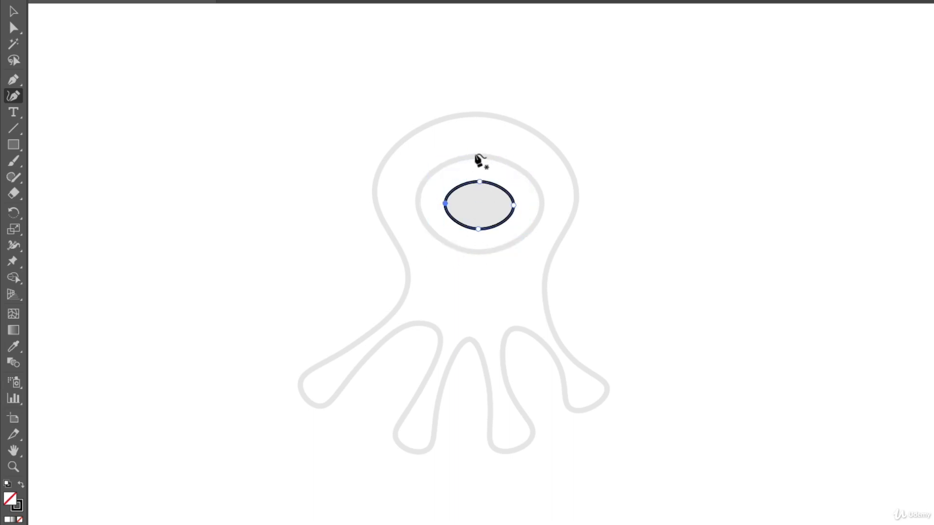
- Trace the outer eye outline as a closed oval with four curvature points at its top, right, bottom and left extremes
{"action": "left_click", "coordinate": [475, 154]}
{"action": "left_click", "coordinate": [541, 199]}
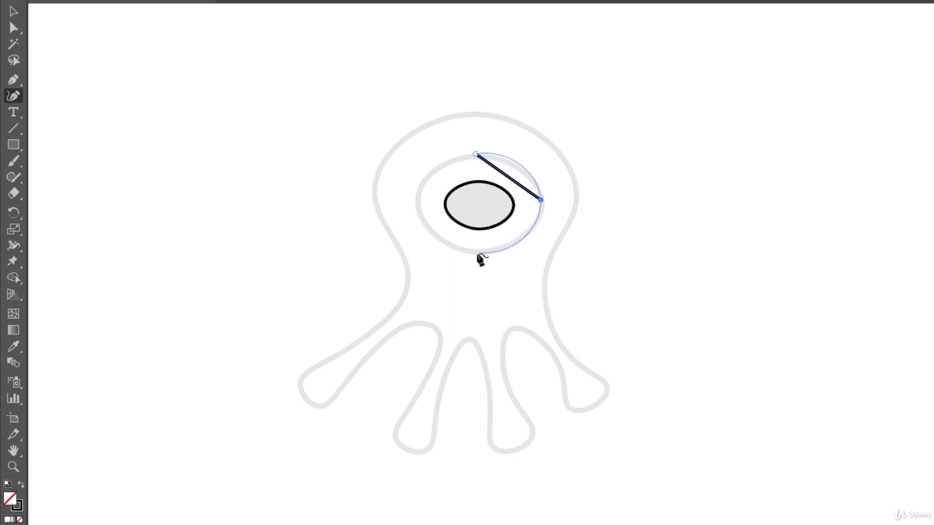
{"action": "left_click", "coordinate": [477, 254]}
{"action": "left_click", "coordinate": [417, 202]}
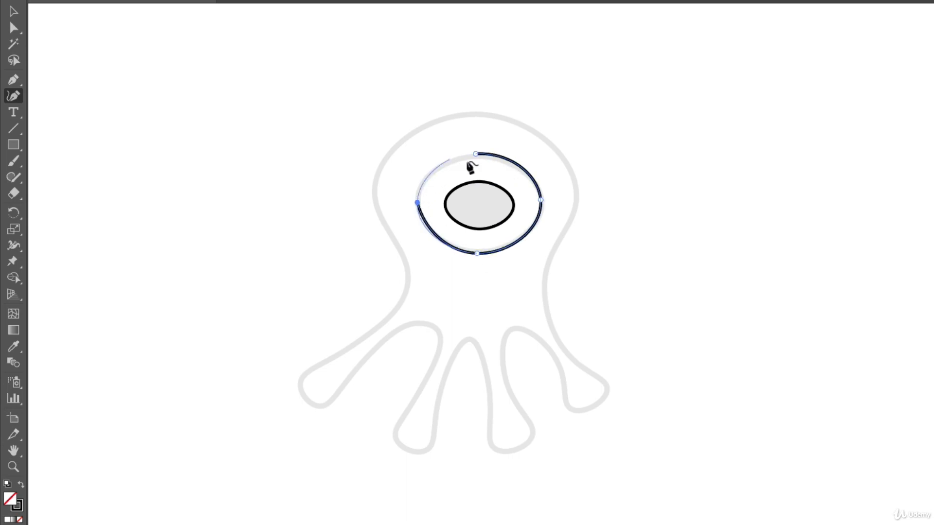
{"action": "left_click", "coordinate": [475, 154]}
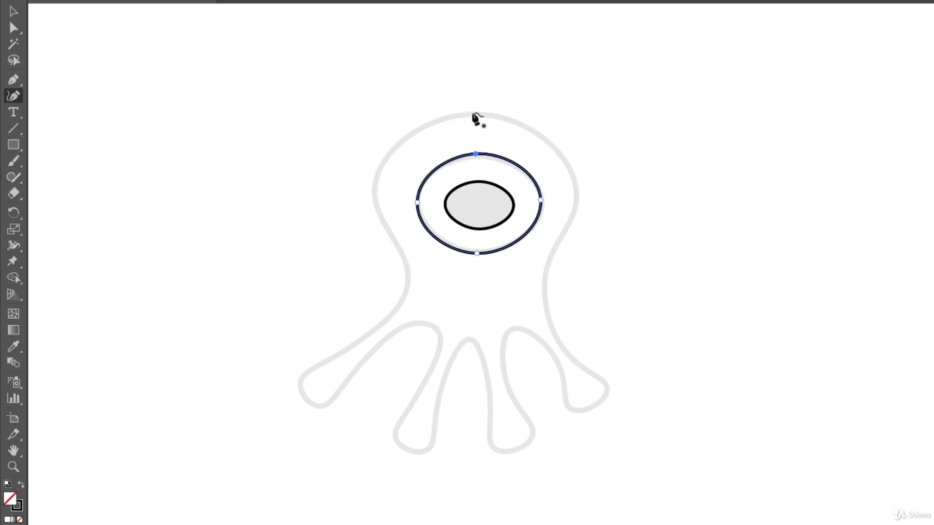
- Start the body outline at the top of the head and trace it down the right side and around the rightmost foot
{"action": "left_click", "coordinate": [472, 113]}
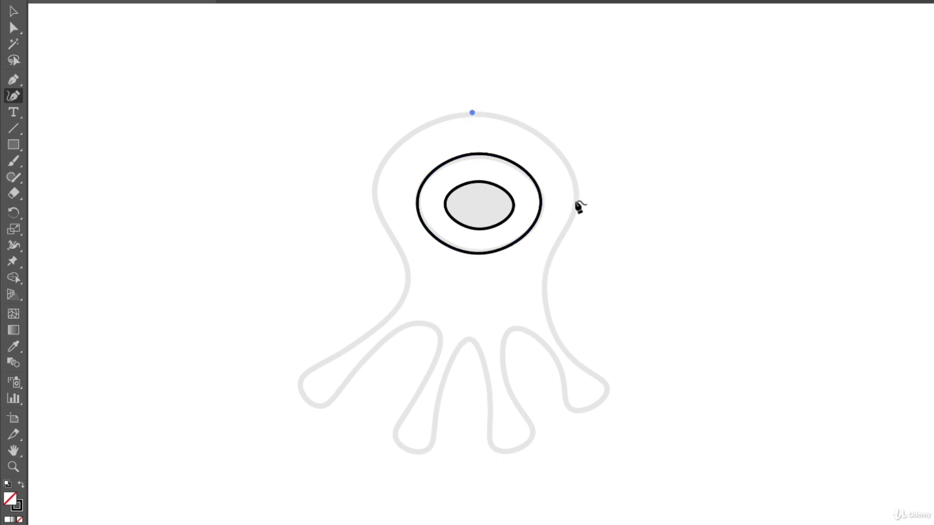
{"action": "left_click", "coordinate": [576, 200]}
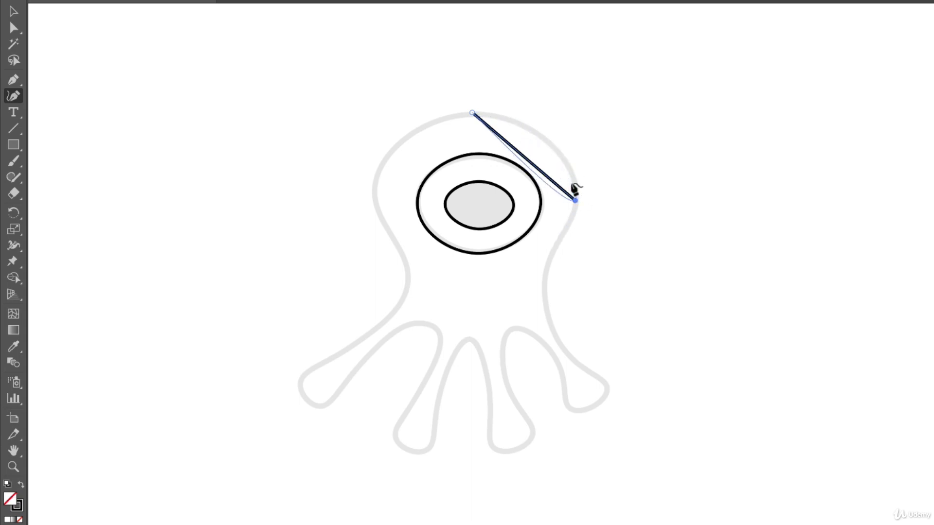
{"action": "left_click_drag", "start_coordinate": [574, 203], "coordinate": [575, 181]}
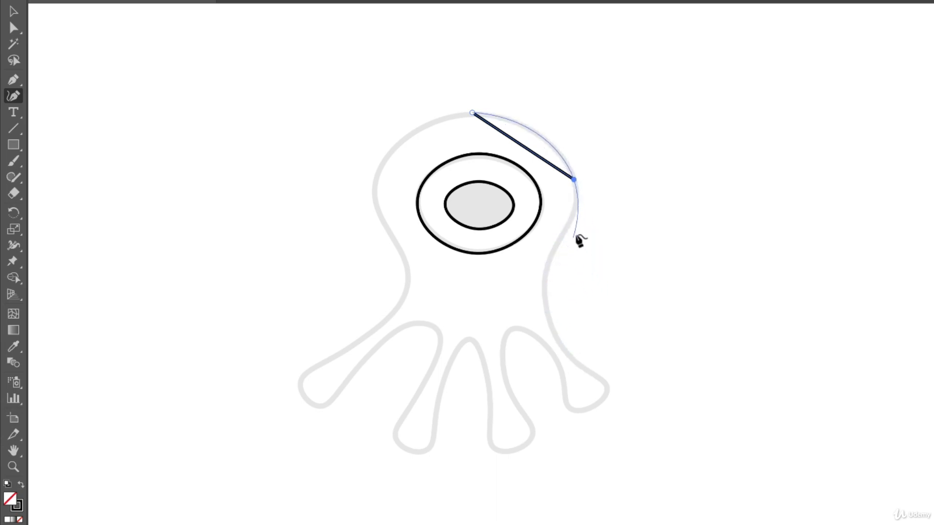
{"action": "left_click", "coordinate": [542, 286]}
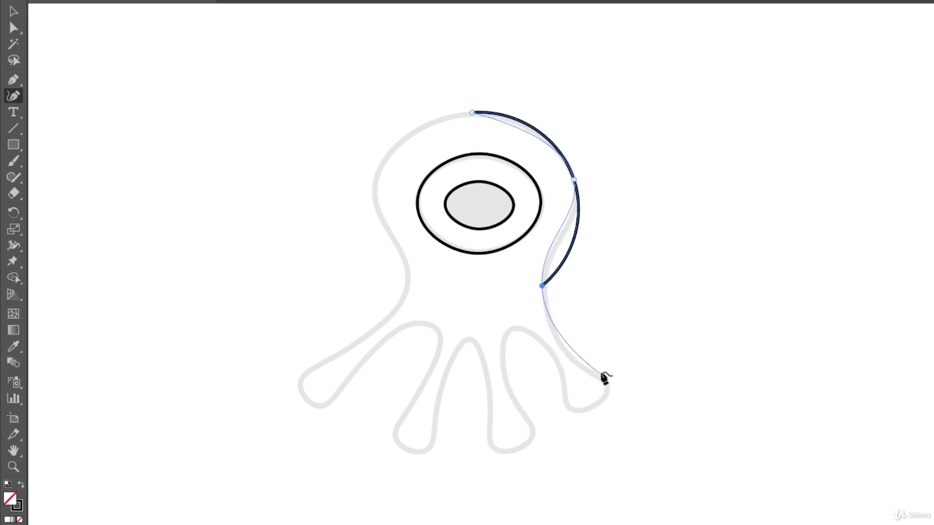
{"action": "left_click", "coordinate": [607, 387]}
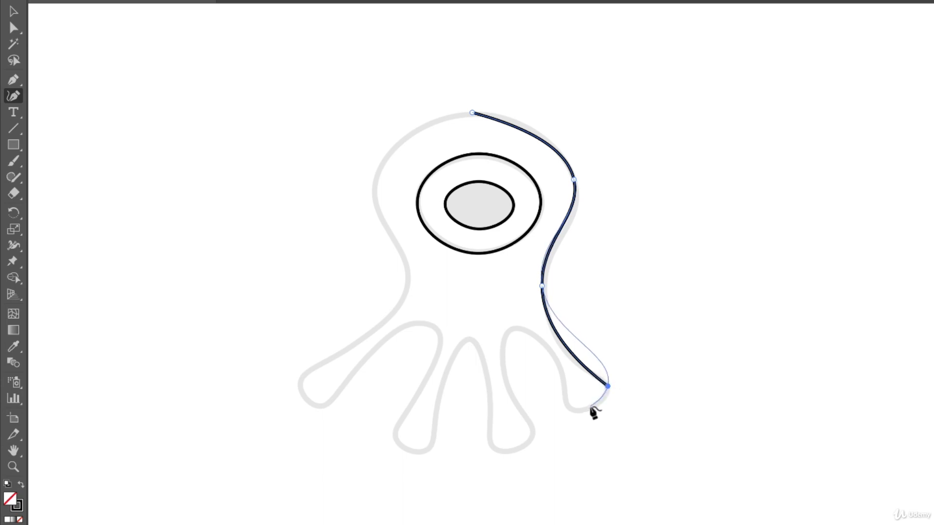
{"action": "left_click", "coordinate": [590, 407]}
{"action": "left_click", "coordinate": [565, 409]}
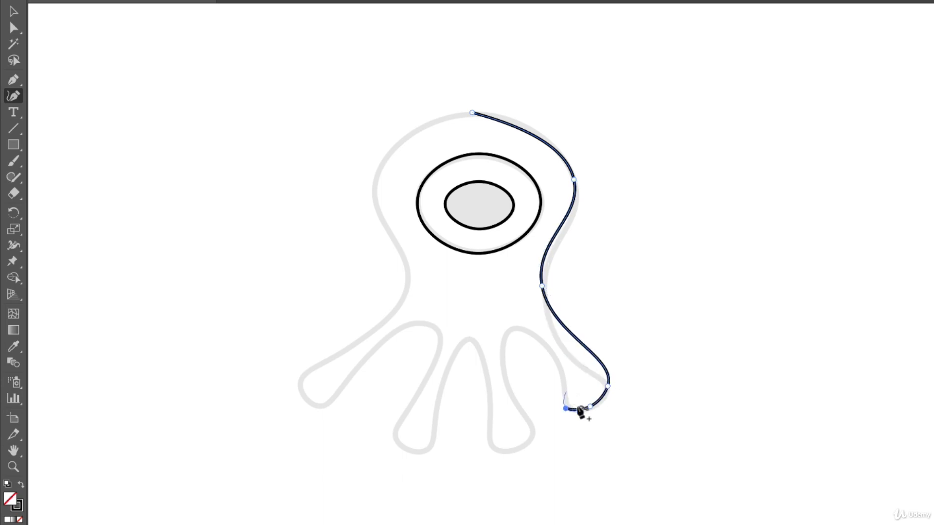
- Continue the body outline up over the arch beside the rightmost leg and down around the second leg from the right
{"action": "left_click", "coordinate": [552, 353]}
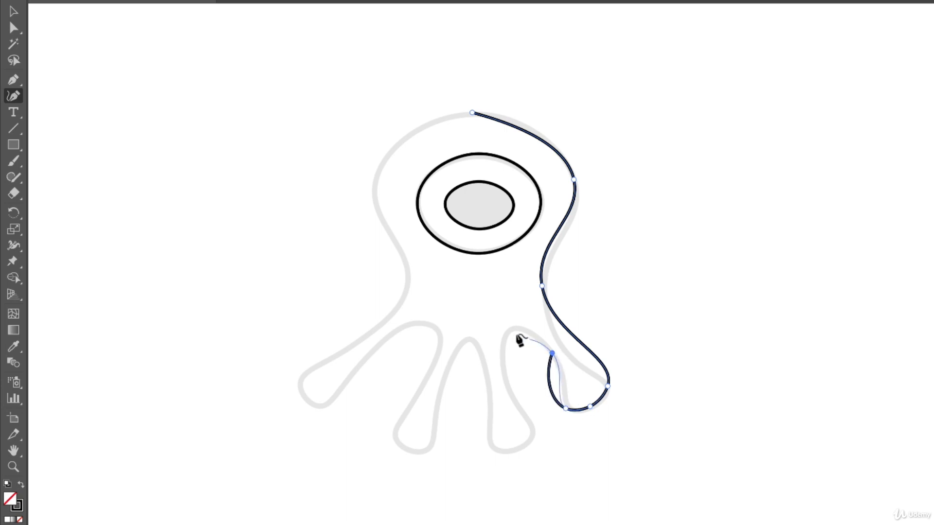
{"action": "left_click", "coordinate": [512, 328]}
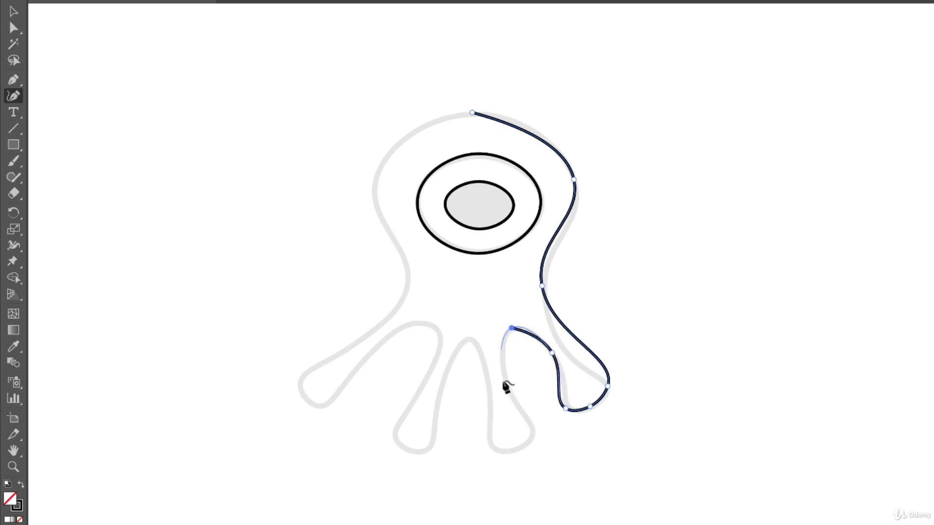
{"action": "left_click", "coordinate": [505, 388]}
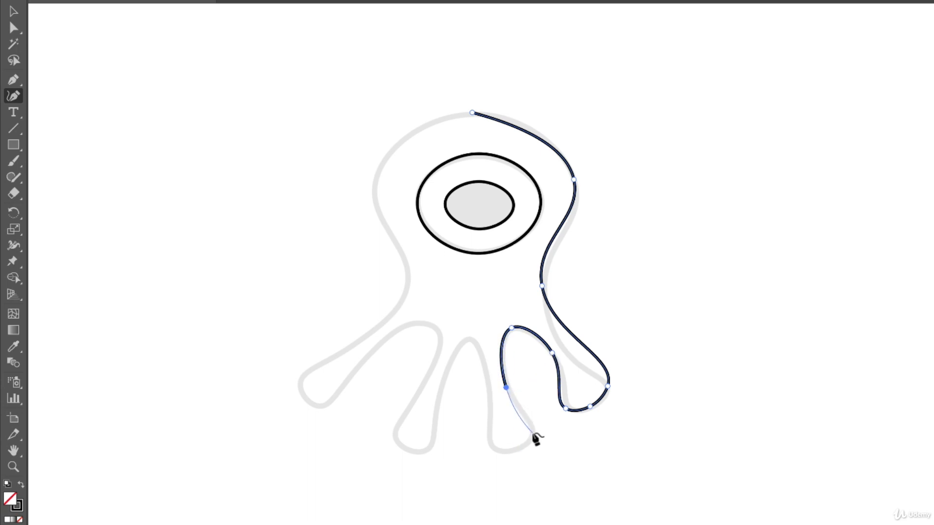
{"action": "left_click", "coordinate": [533, 432]}
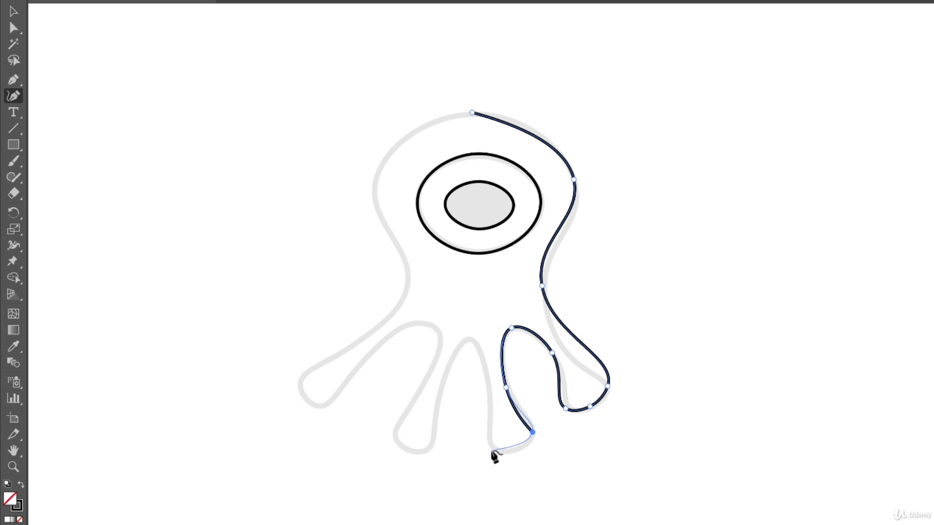
{"action": "left_click", "coordinate": [491, 450]}
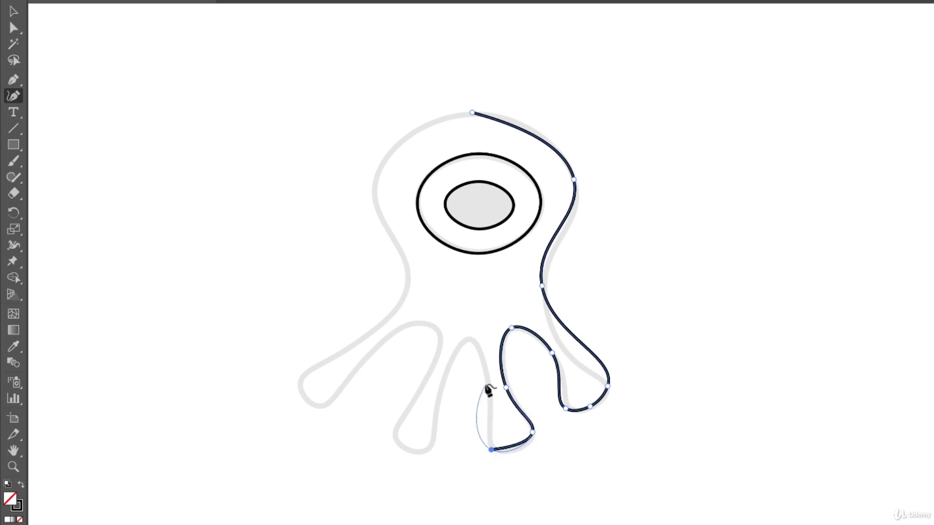
- Continue the body outline over the narrow middle arch and around the foot of the second leg from the left
{"action": "left_click", "coordinate": [488, 384]}
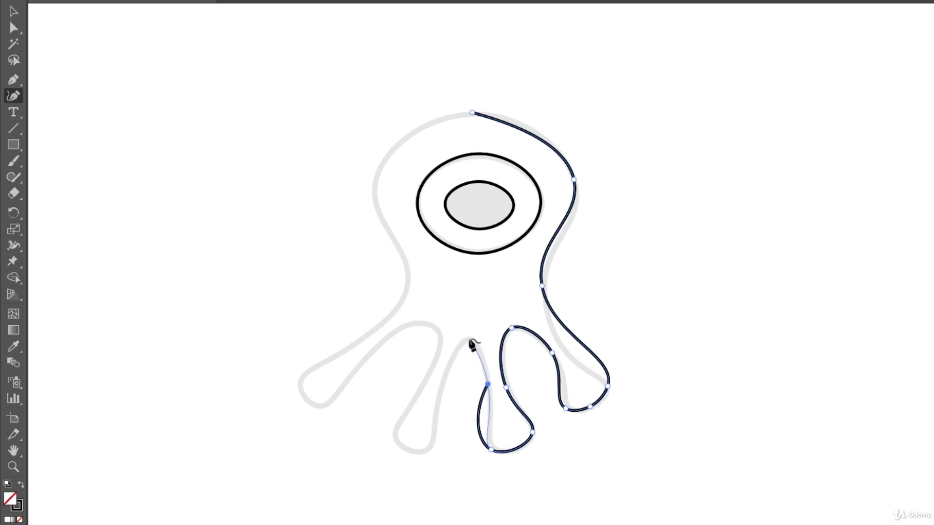
{"action": "left_click", "coordinate": [468, 339]}
{"action": "left_click", "coordinate": [438, 389]}
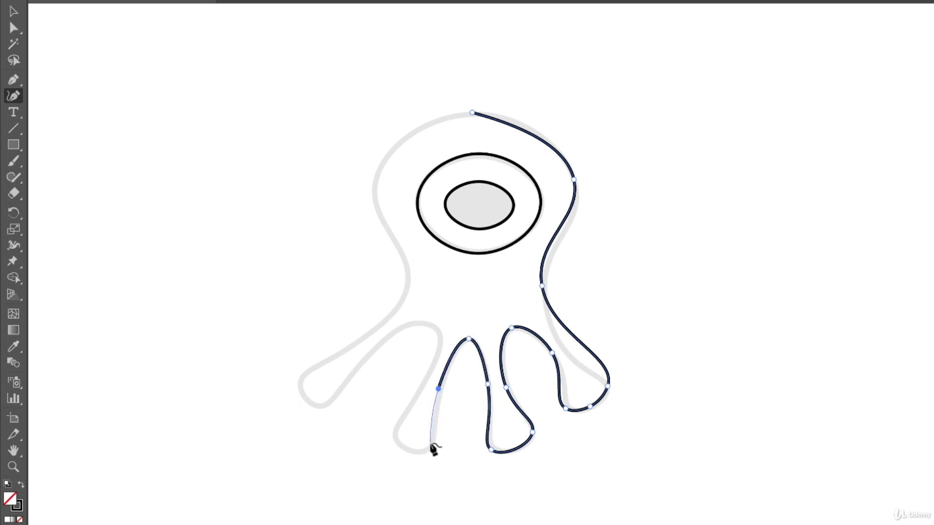
{"action": "left_click", "coordinate": [430, 443]}
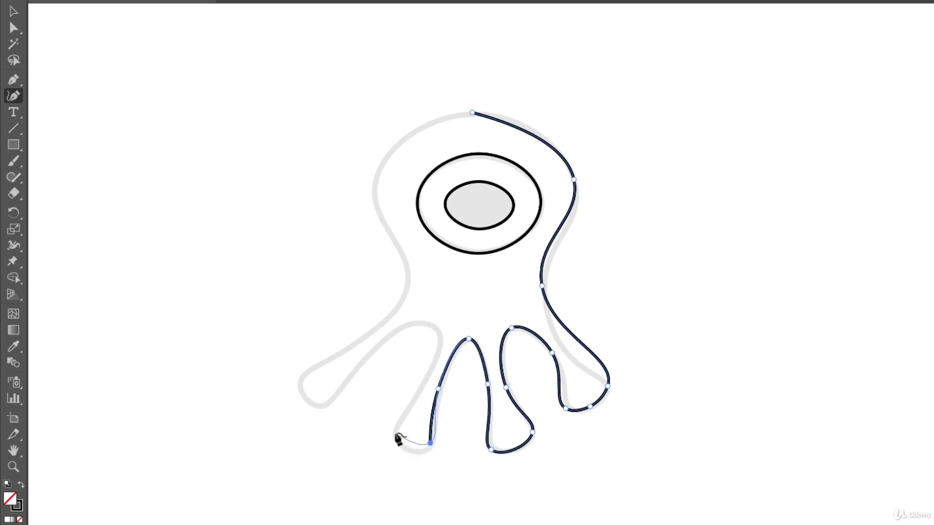
{"action": "left_click", "coordinate": [395, 433]}
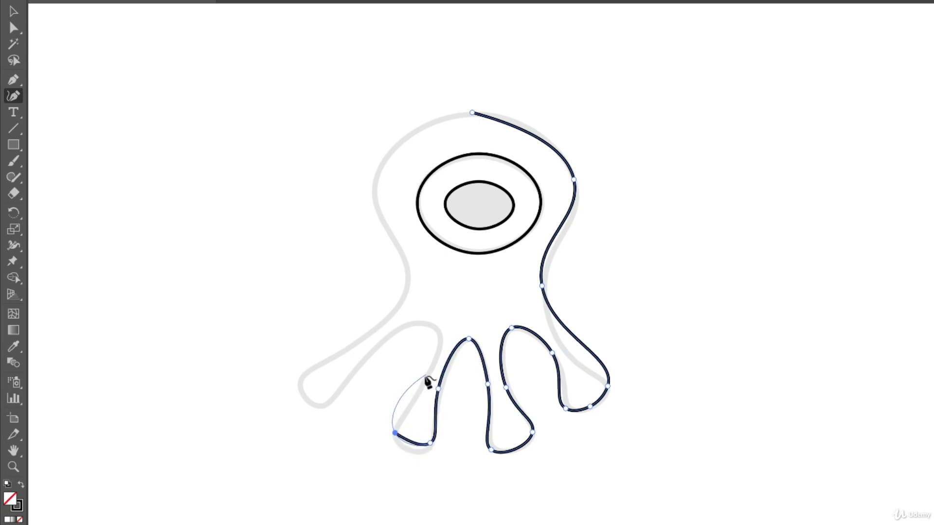
- Continue the body outline over the arch on the left and around the leftmost foot
{"action": "left_click", "coordinate": [424, 379]}
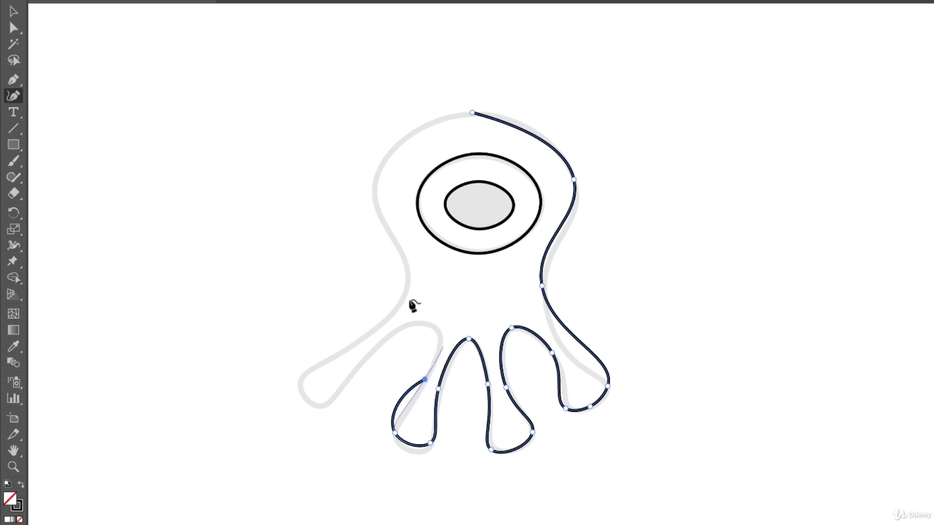
{"action": "left_click", "coordinate": [429, 326]}
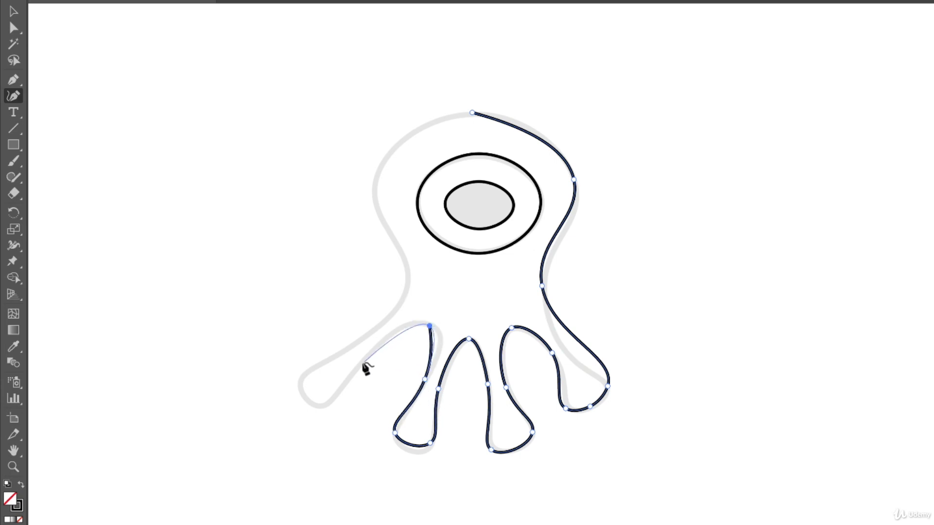
{"action": "left_click", "coordinate": [359, 363]}
{"action": "left_click", "coordinate": [322, 406]}
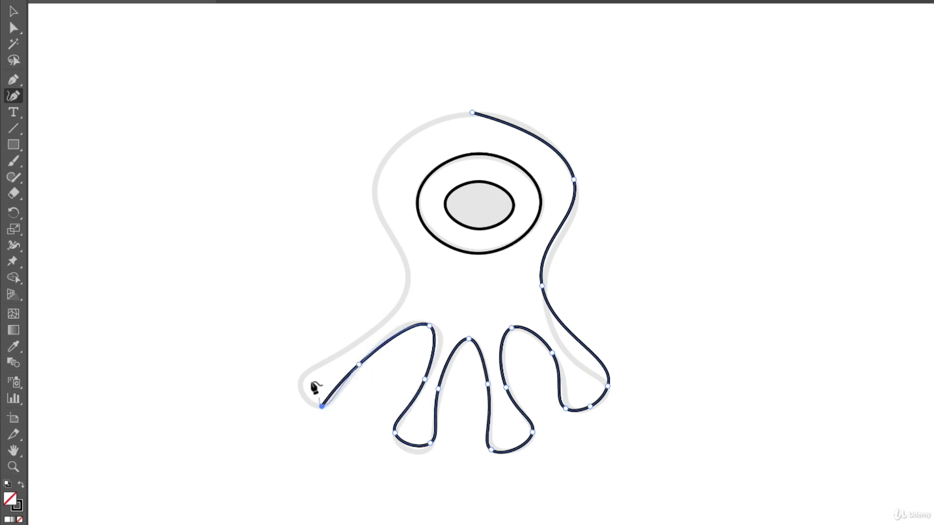
{"action": "left_click", "coordinate": [298, 377]}
- Trace the body outline up the leftmost leg and the left side of the head, and close it at the starting point
{"action": "left_click", "coordinate": [375, 328]}
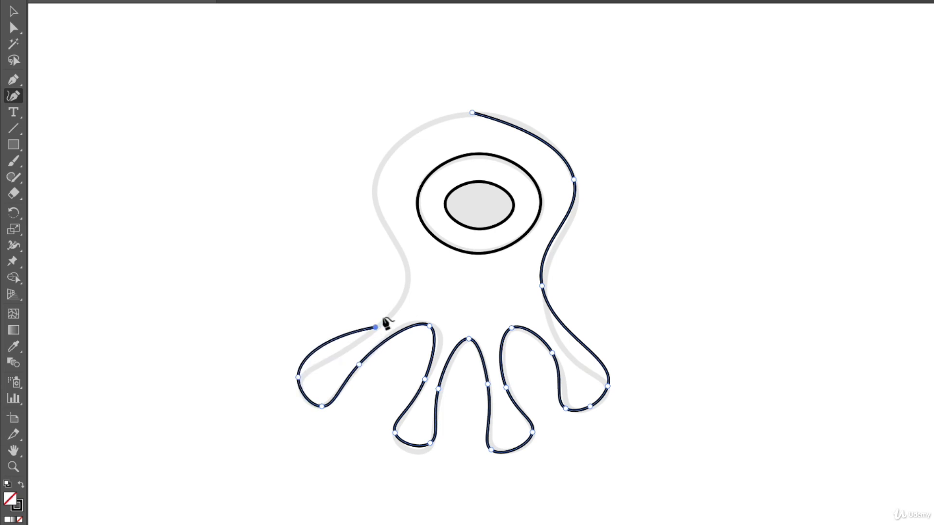
{"action": "left_click", "coordinate": [408, 275]}
{"action": "left_click", "coordinate": [375, 178]}
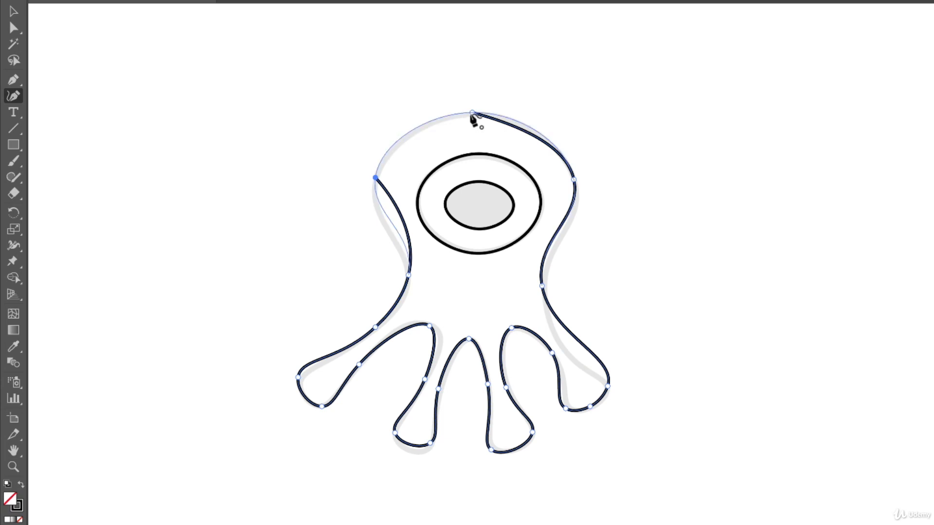
{"action": "left_click", "coordinate": [472, 114]}
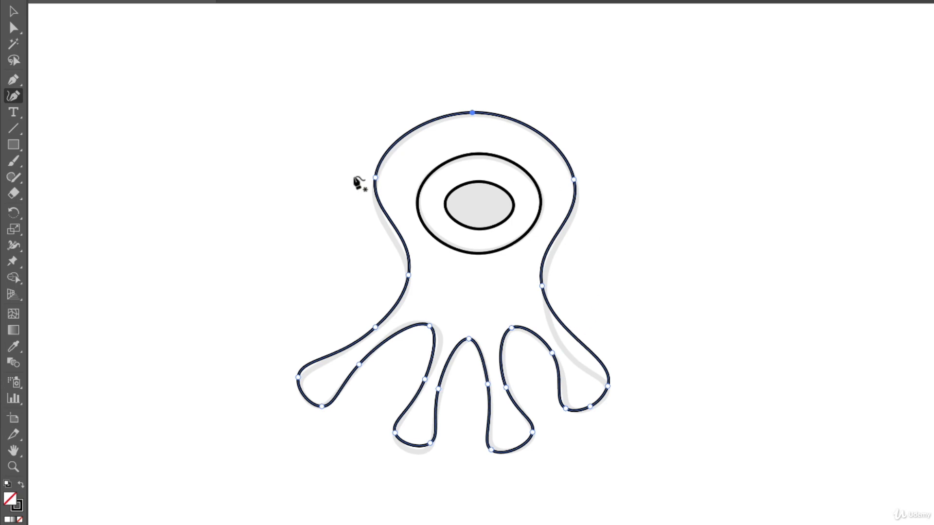
{"action": "left_click", "coordinate": [11, 12]}
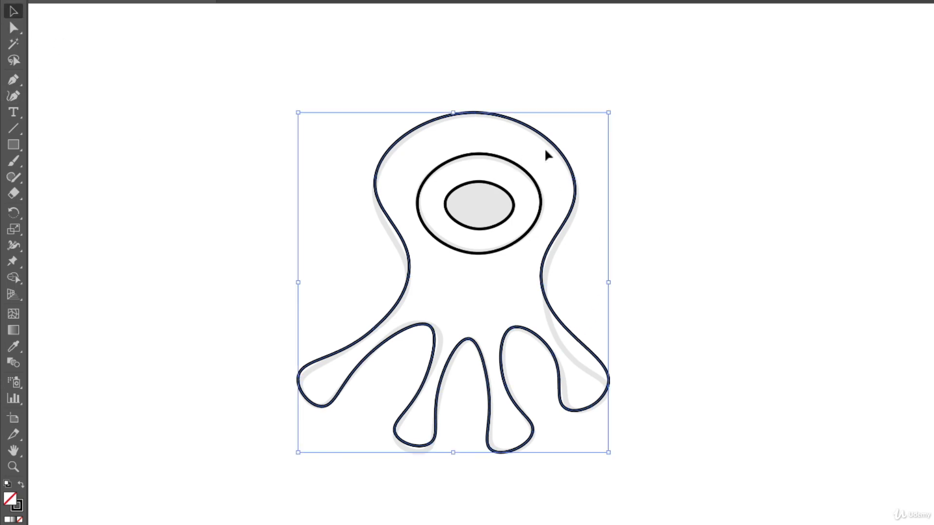
{"action": "left_click_drag", "start_coordinate": [556, 149], "coordinate": [640, 209]}
{"action": "left_click_drag", "start_coordinate": [435, 230], "coordinate": [463, 257]}
- Move the anchor point at the right side of the creature's waist onto the grey template line with the Direct Selection tool
{"action": "left_click", "coordinate": [13, 28]}
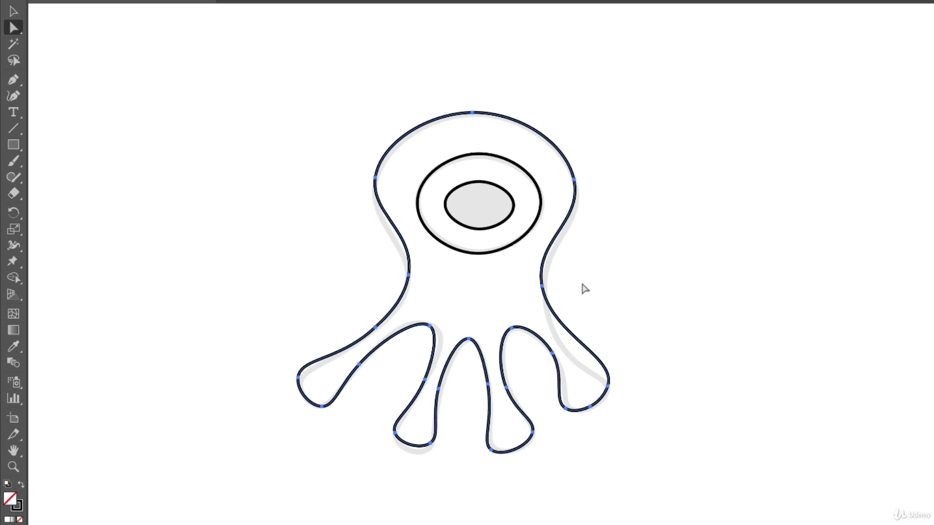
{"action": "left_click", "coordinate": [608, 387]}
{"action": "key", "text": "ctrl+="}
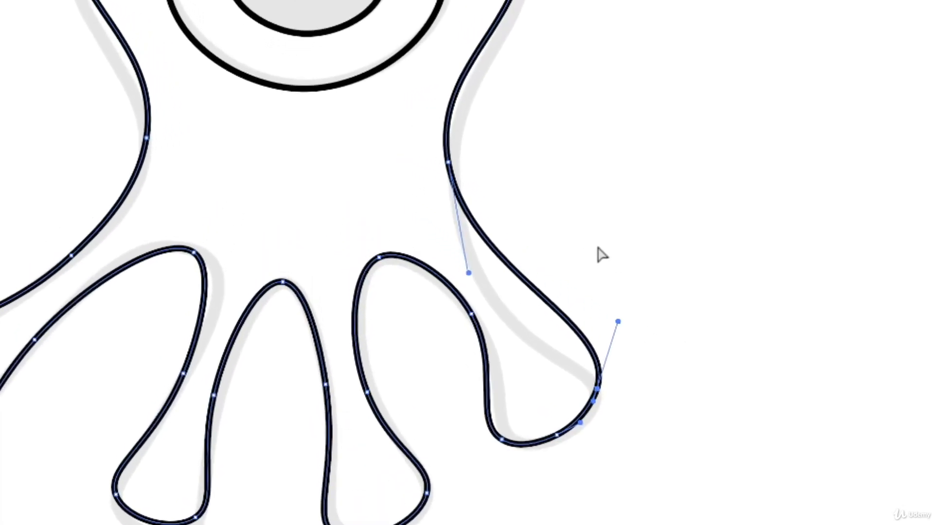
{"action": "left_click", "coordinate": [453, 164]}
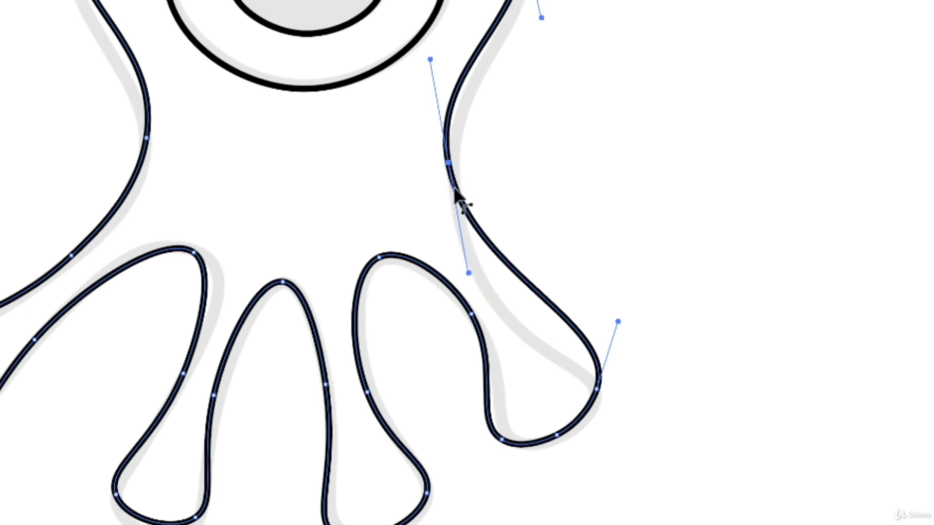
{"action": "left_click_drag", "start_coordinate": [448, 162], "coordinate": [455, 167]}
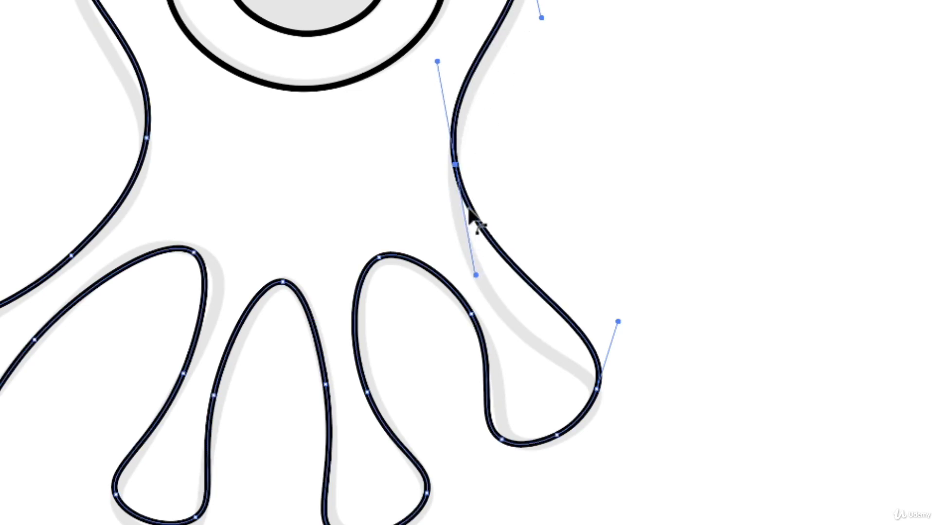
{"action": "mouse_move", "coordinate": [457, 176]}
{"action": "left_mouse_down"}
{"action": "mouse_move", "coordinate": [449, 183]}
{"action": "mouse_move", "coordinate": [453, 176]}
{"action": "left_mouse_up"}
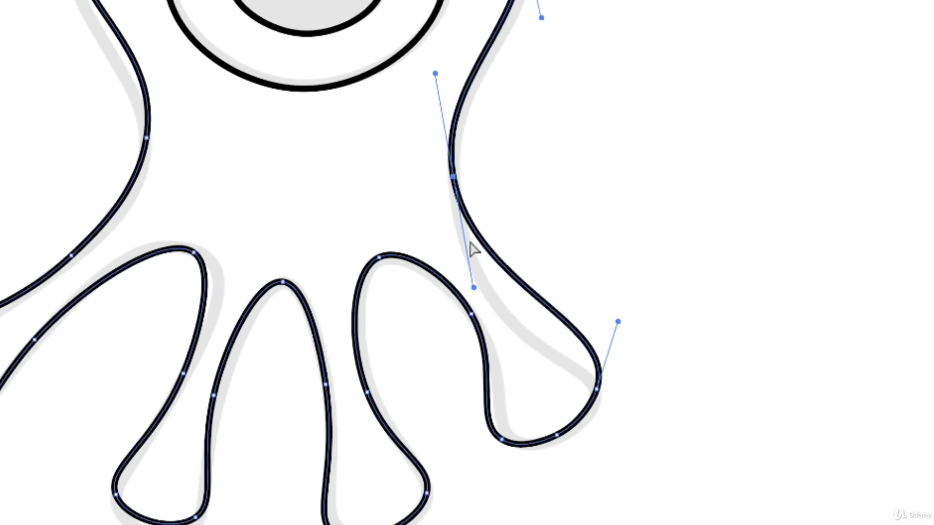
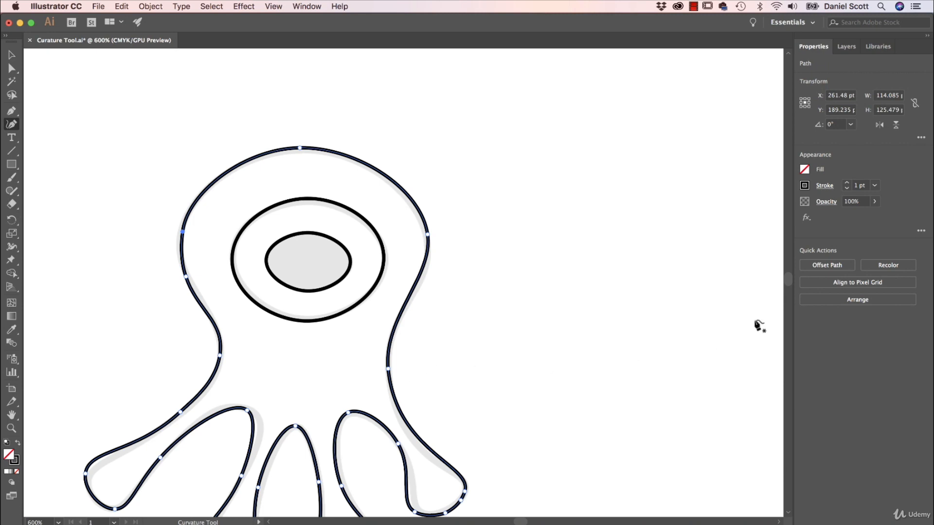
- Delete two surplus anchor points from the rightmost foot: the one just below its outer tip and the next one along its underside
{"action": "scroll", "coordinate": [744, 309], "scroll_direction": "down", "scroll_amount": 3}
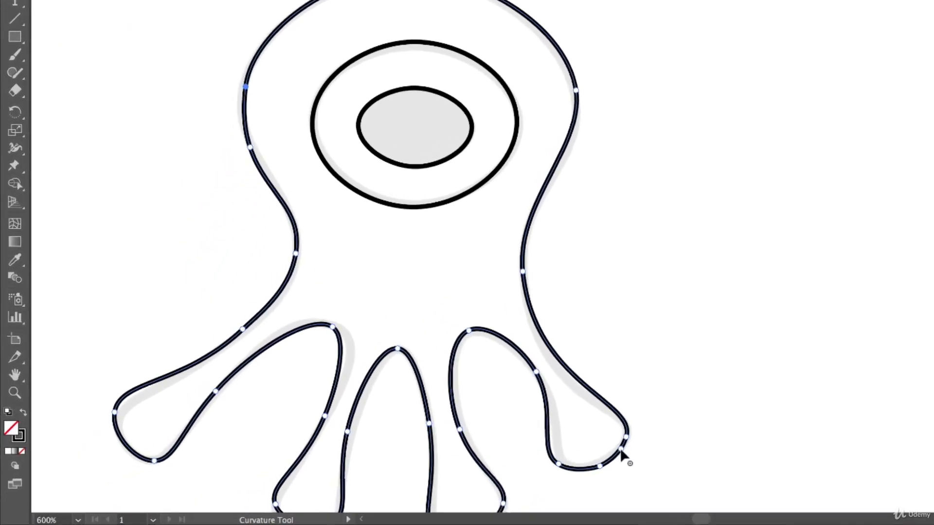
{"action": "left_click", "coordinate": [461, 469]}
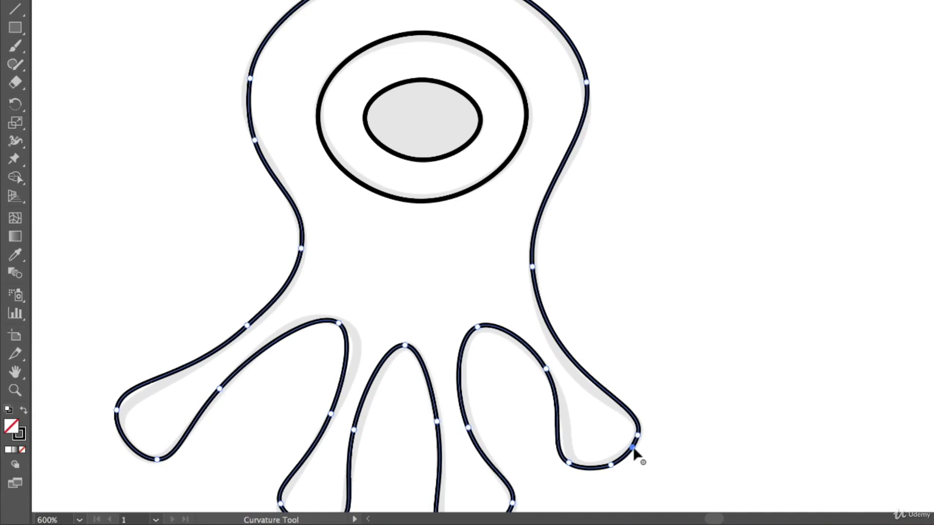
{"action": "key", "text": "Delete"}
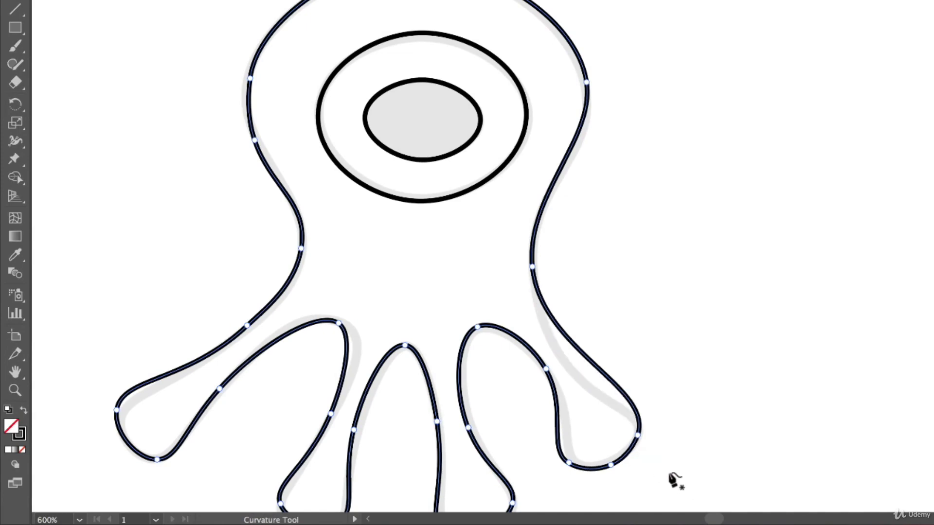
{"action": "left_click", "coordinate": [611, 462]}
{"action": "key", "text": "Delete"}
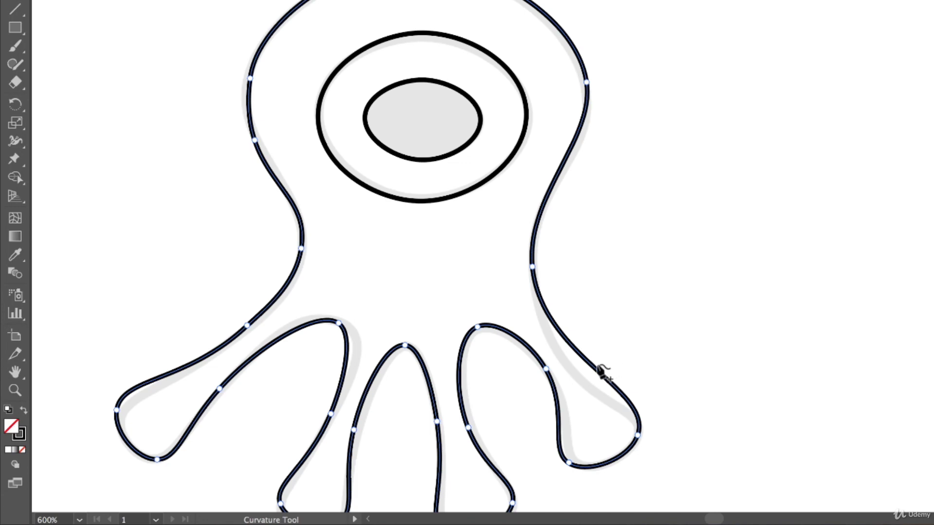
- Add an anchor point on the outer edge of the creature's rightmost leg and move it onto the grey template line
{"action": "left_click", "coordinate": [589, 363]}
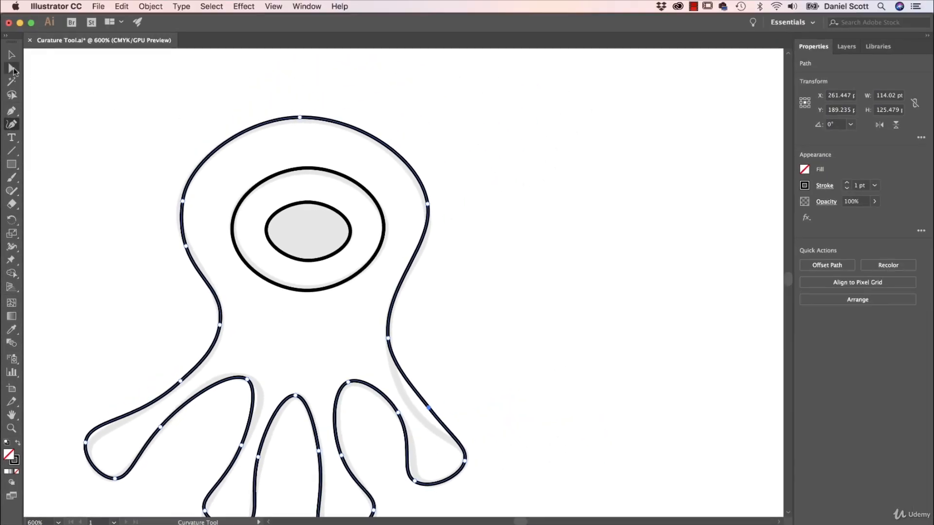
{"action": "mouse_move", "coordinate": [429, 411]}
{"action": "left_mouse_down"}
{"action": "mouse_move", "coordinate": [423, 431]}
{"action": "mouse_move", "coordinate": [421, 417]}
{"action": "left_mouse_up"}
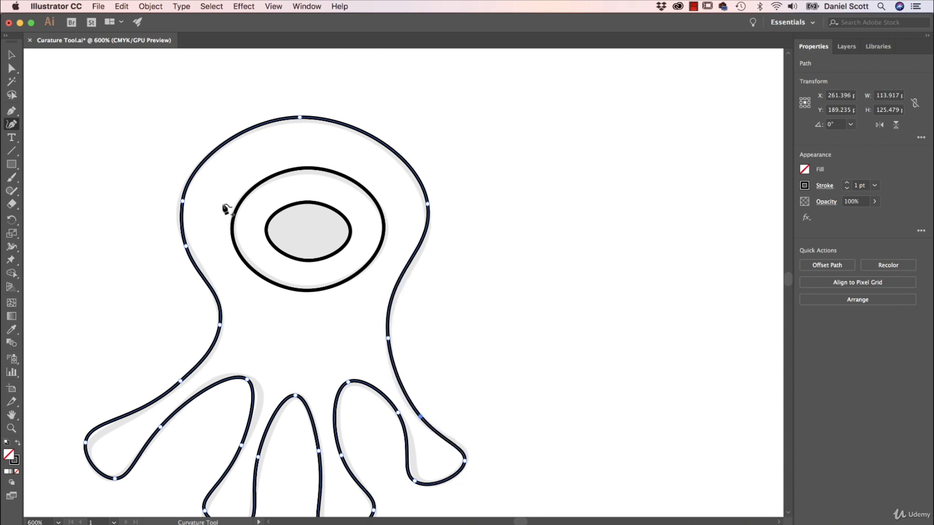
- With the Direct Selection tool, adjust the lower direction handle of the anchor point on the right side of the head, and deselect the path
{"action": "left_click", "coordinate": [11, 68]}
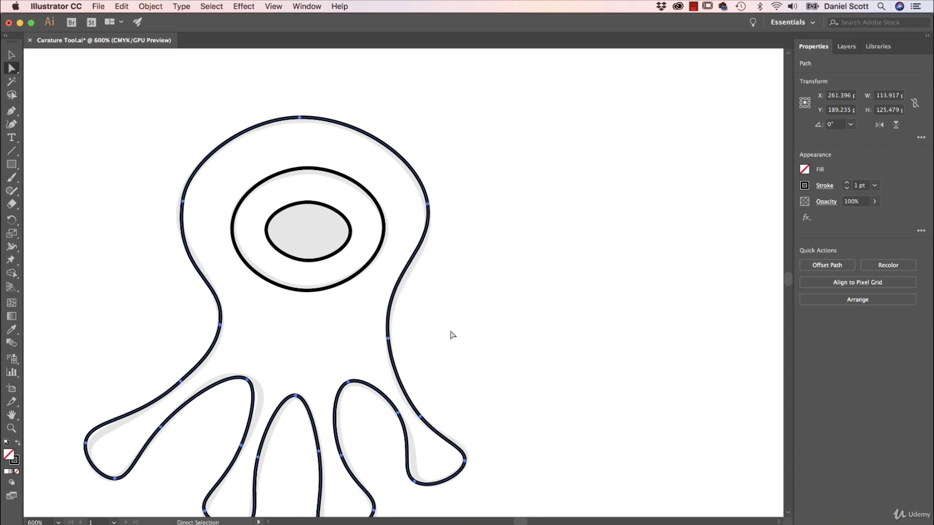
{"action": "left_click", "coordinate": [428, 205]}
{"action": "left_click_drag", "start_coordinate": [435, 253], "coordinate": [437, 264]}
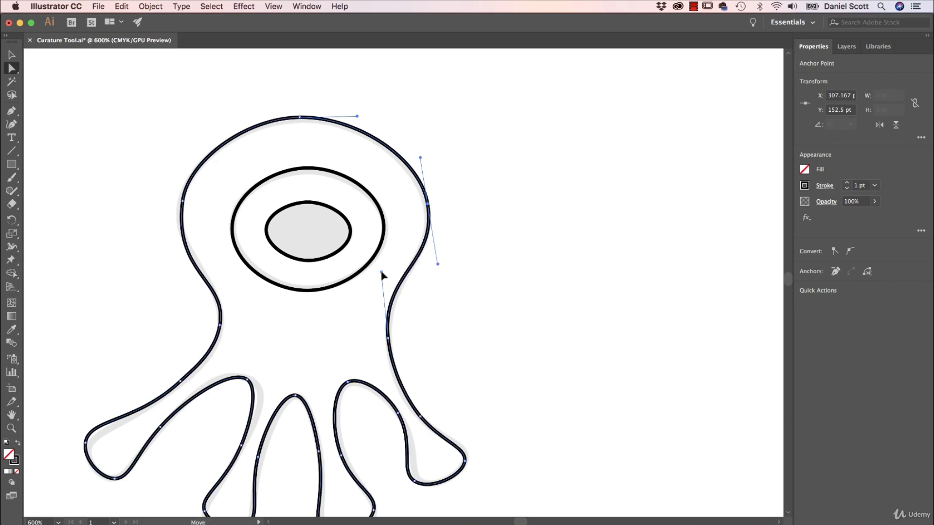
{"action": "left_click", "coordinate": [498, 308]}
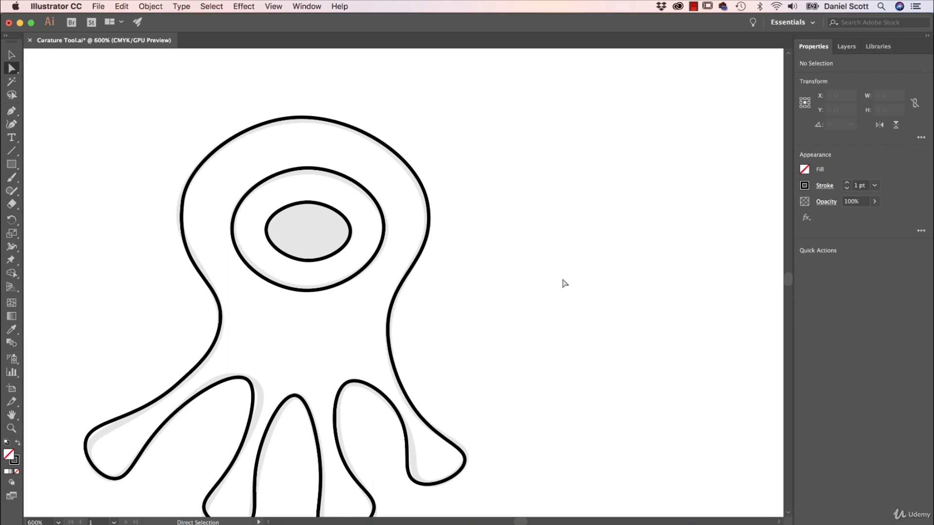
- Try tracing the crown template with smooth Curvature tool points, from the top-left tip around the base and back to the middle peak
{"action": "key", "text": "space"}
{"action": "mouse_move", "coordinate": [637, 281]}
{"action": "left_mouse_down"}
{"action": "mouse_move", "coordinate": [566, 294]}
{"action": "mouse_move", "coordinate": [146, 277]}
{"action": "left_mouse_up"}
{"action": "left_click_drag", "start_coordinate": [560, 305], "coordinate": [287, 309]}
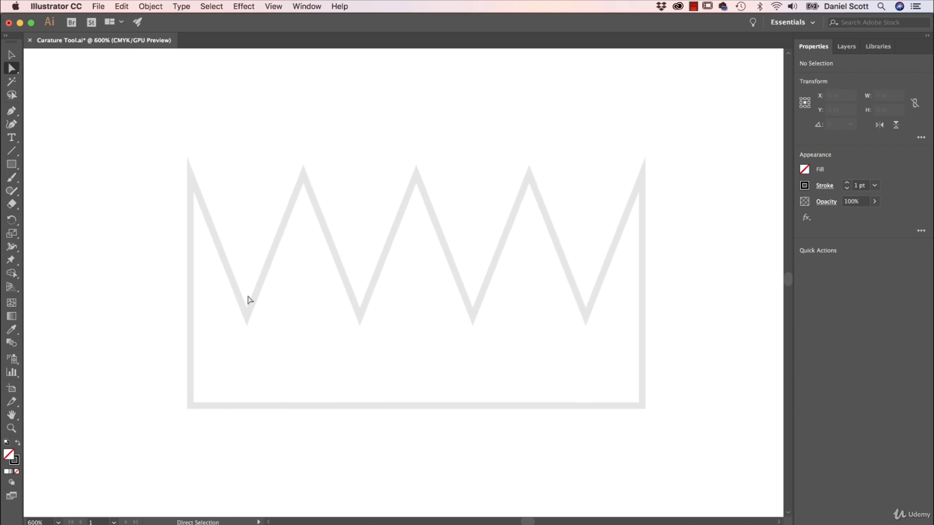
{"action": "key", "text": "shift+grave"}
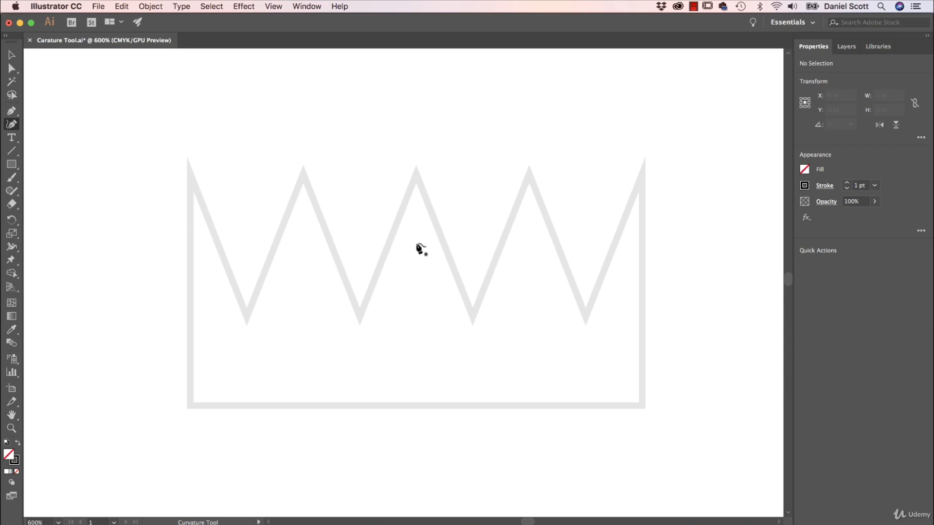
{"action": "left_click", "coordinate": [191, 171]}
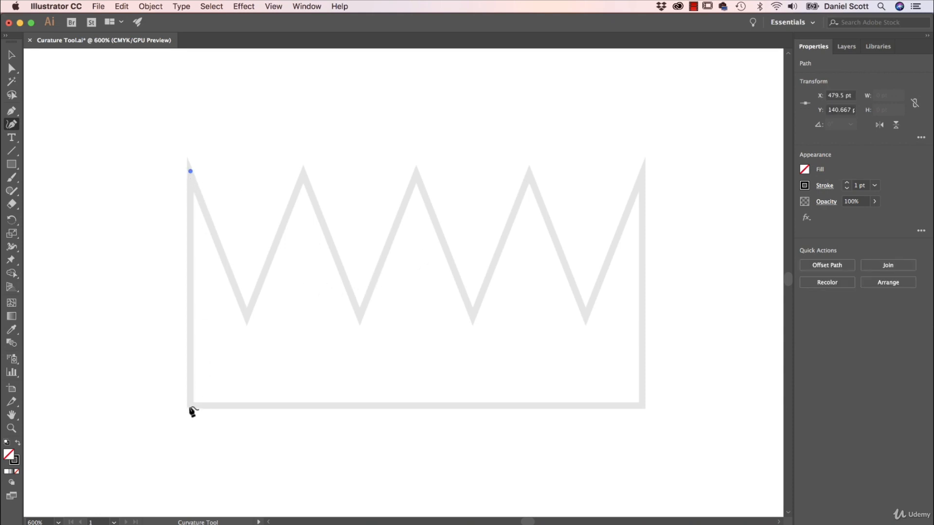
{"action": "left_click", "coordinate": [190, 407]}
{"action": "left_click", "coordinate": [641, 407]}
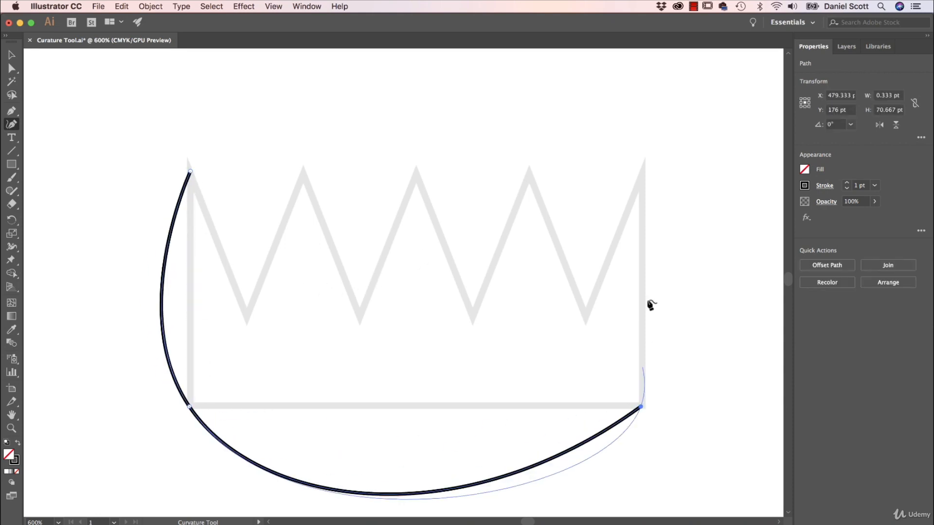
{"action": "left_click", "coordinate": [644, 166]}
{"action": "left_click", "coordinate": [582, 318]}
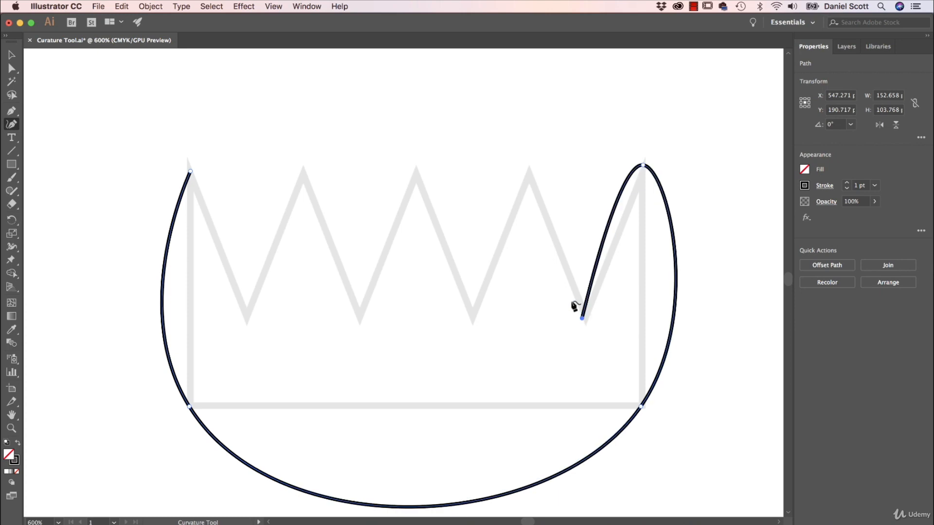
{"action": "left_click", "coordinate": [531, 167]}
{"action": "left_click", "coordinate": [471, 314]}
{"action": "left_click", "coordinate": [414, 172]}
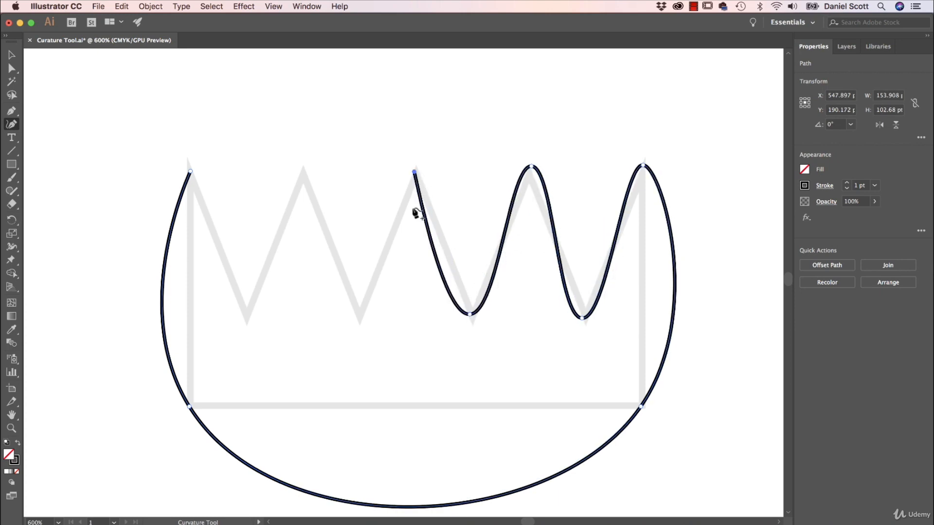
- Undo all points of the curved crown path
{"action": "key", "text": "super+z"}
{"action": "key", "text": "super+z"}
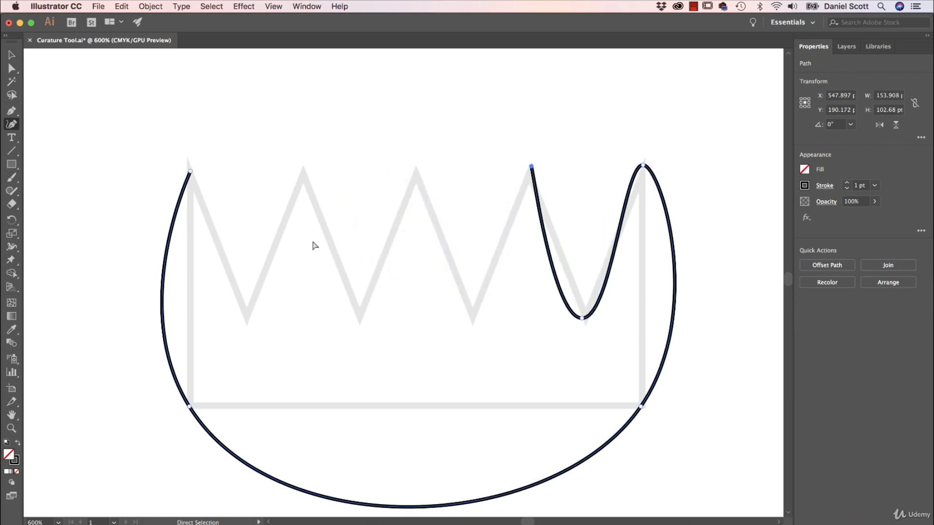
{"action": "key", "text": "super+z"}
{"action": "key", "text": "super+z"}
{"action": "key", "text": "super+z"}
{"action": "key", "text": "super+z"}
{"action": "key", "text": "super+z"}
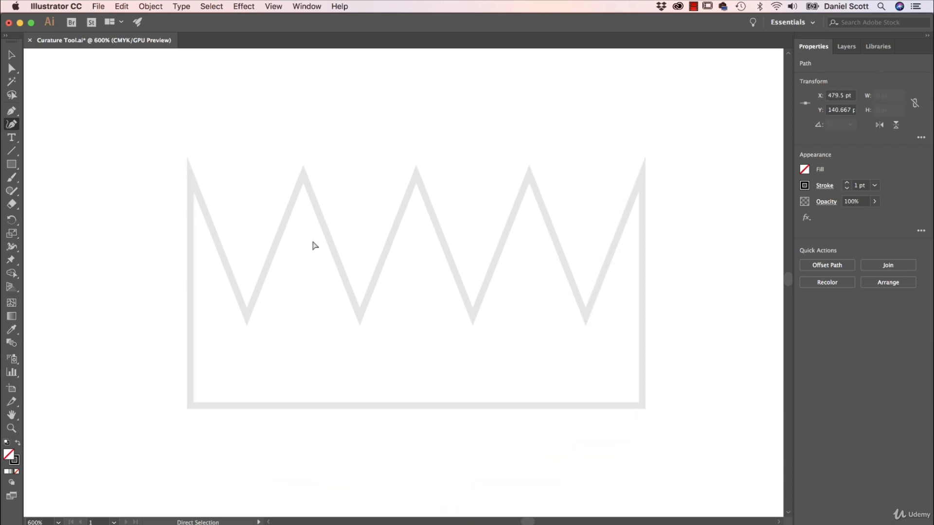
{"action": "key", "text": "super+z"}
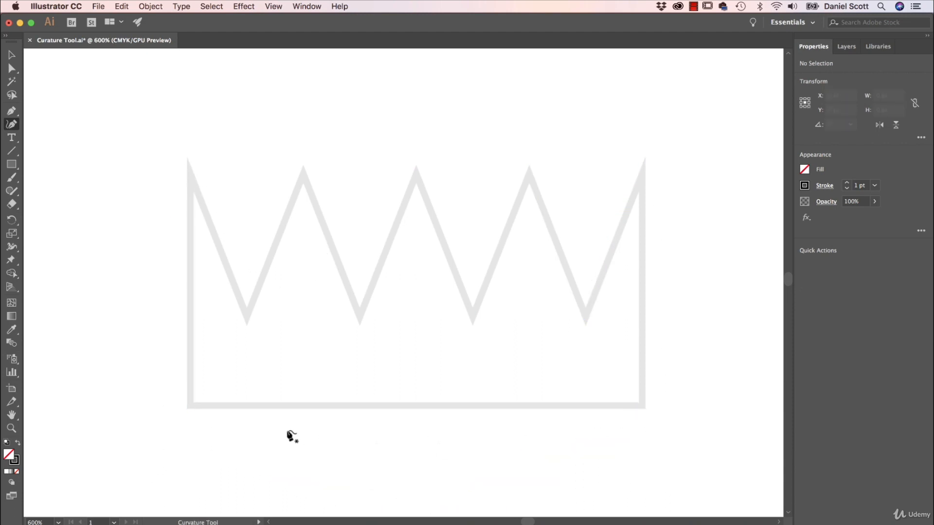
- Start the crown outline with Curvature tool corner points, running straight down the left side, across the base and up to the top-right tip
{"action": "left_click", "coordinate": [189, 172]}
{"action": "left_click", "coordinate": [191, 404]}
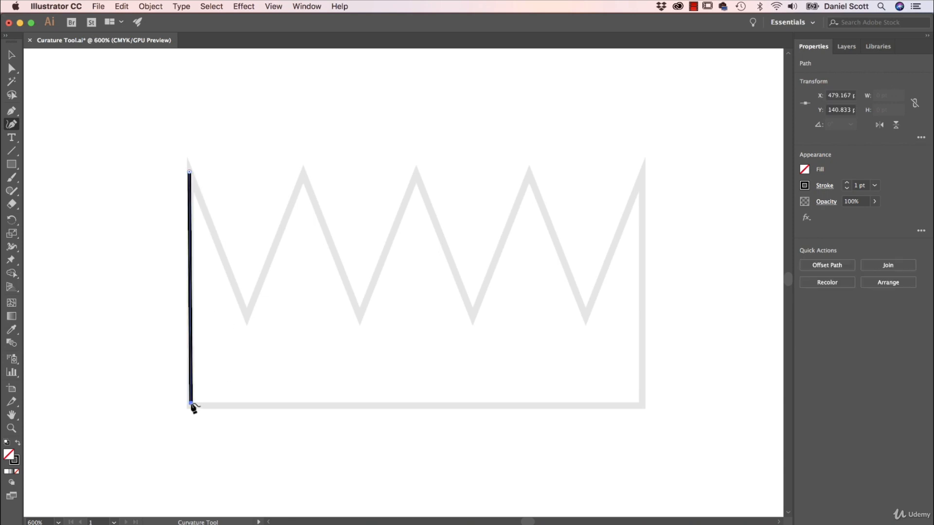
{"action": "left_click", "coordinate": [639, 404]}
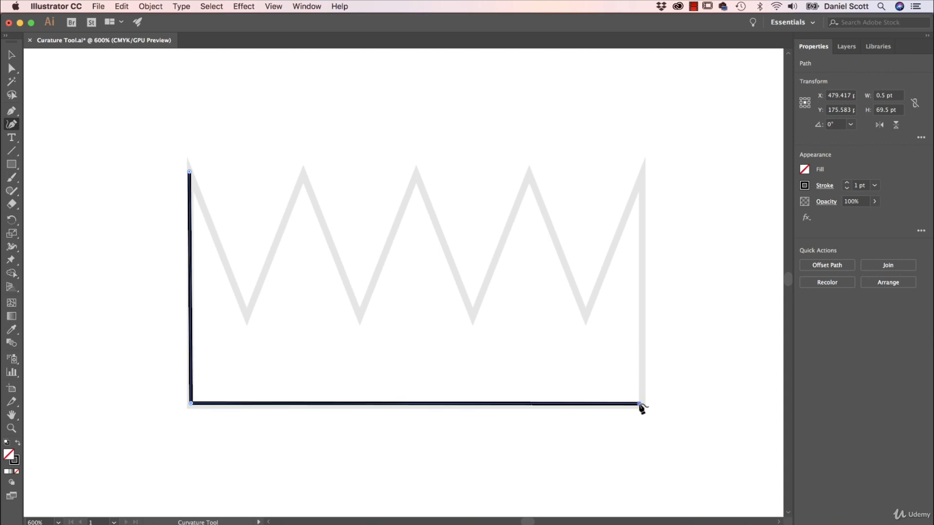
{"action": "left_click", "coordinate": [641, 168]}
- Continue the crown outline with corner points through each valley and peak from right to left, and close it at the top-left tip
{"action": "left_click", "coordinate": [585, 311]}
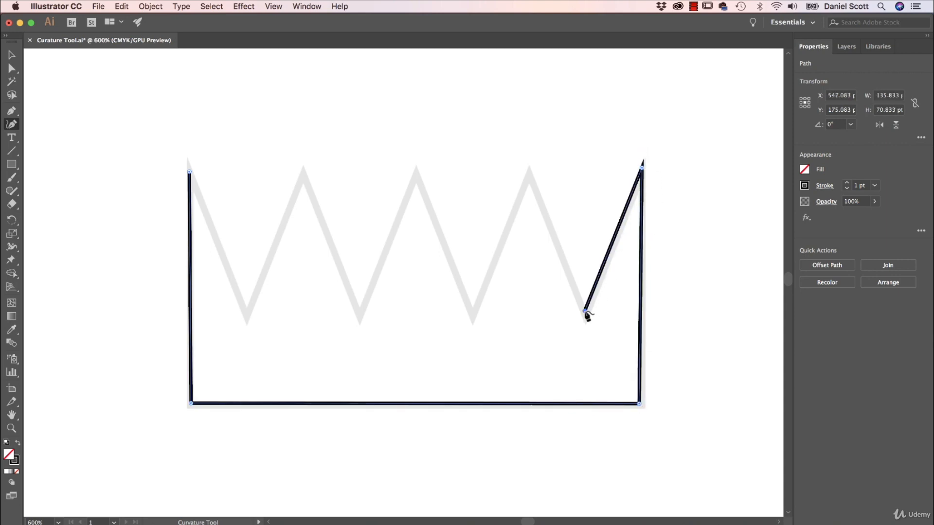
{"action": "left_click", "coordinate": [528, 173]}
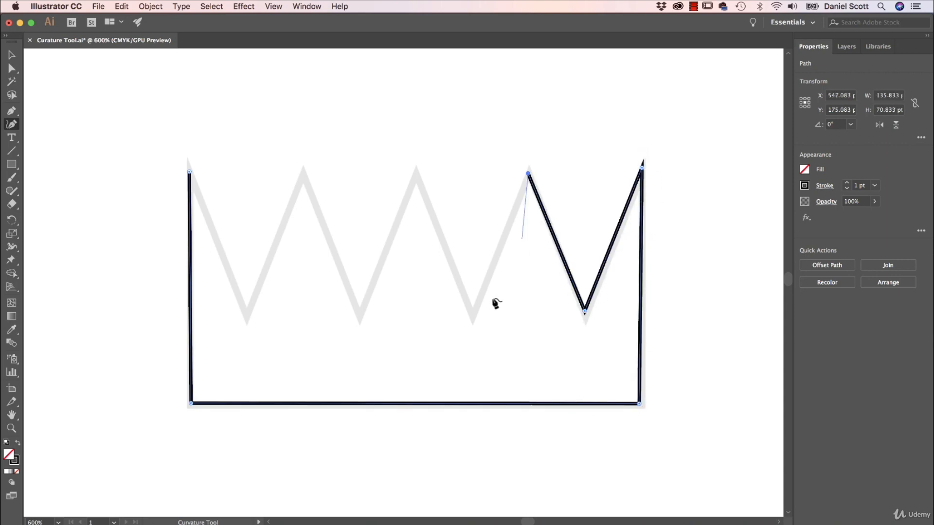
{"action": "left_click", "coordinate": [474, 316]}
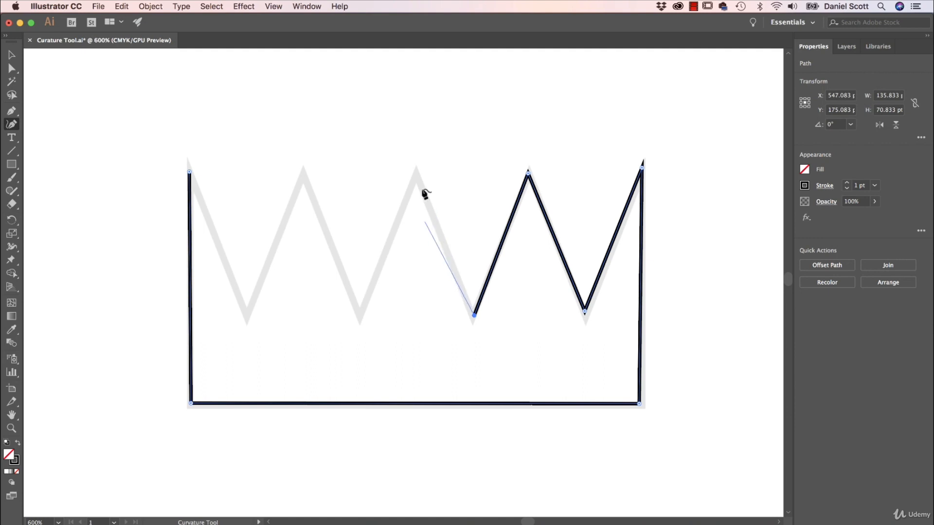
{"action": "left_click", "coordinate": [415, 171]}
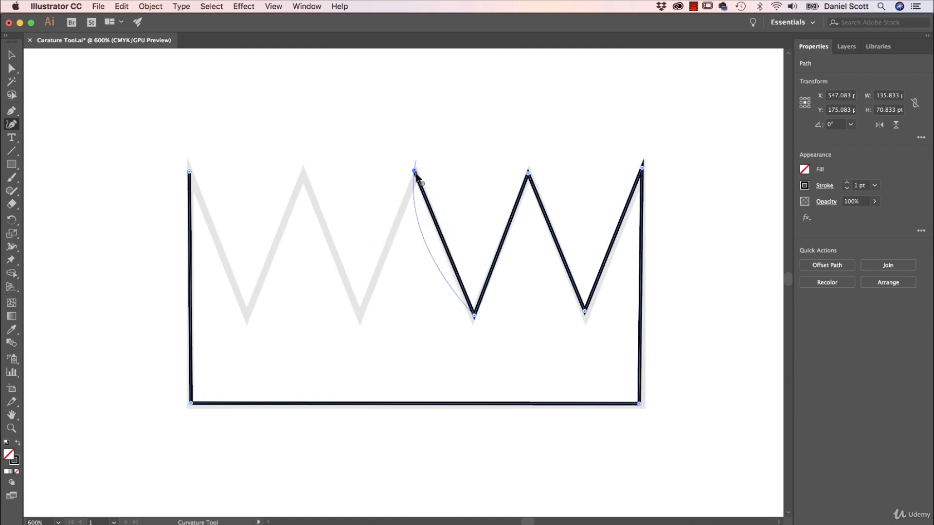
{"action": "left_click", "coordinate": [360, 316]}
{"action": "left_click", "coordinate": [303, 172]}
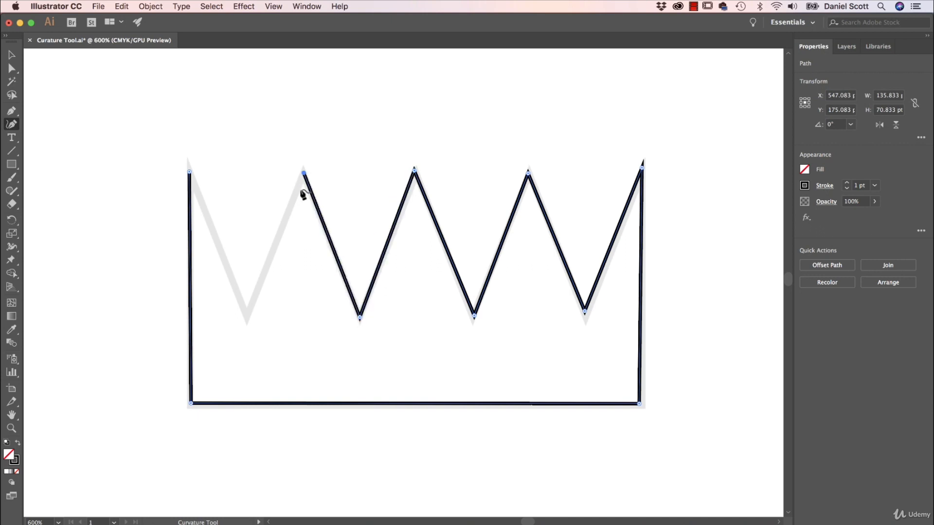
{"action": "left_click", "coordinate": [246, 313]}
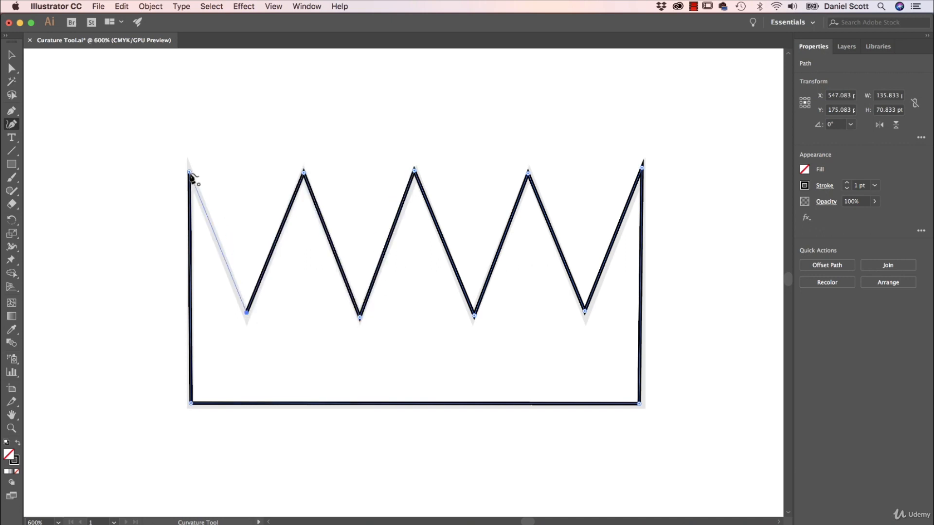
{"action": "left_click", "coordinate": [189, 172]}
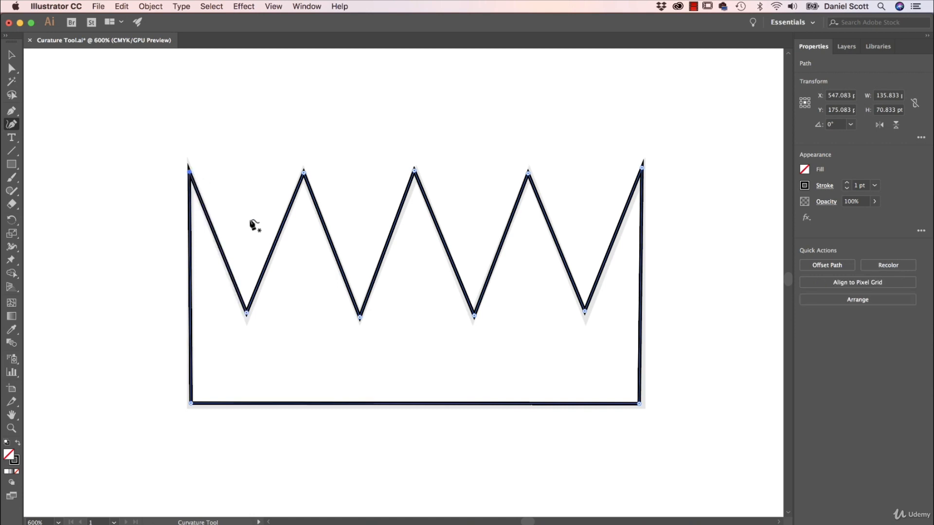
- Trace the ninja template from its bottom-right corner up the curved body side and around the straight-edged right arm to the inner armpit corner
{"action": "left_click_drag", "start_coordinate": [270, 231], "coordinate": [732, 248]}
{"action": "left_click_drag", "start_coordinate": [467, 296], "coordinate": [732, 268]}
{"action": "mouse_move", "coordinate": [507, 323]}
{"action": "left_mouse_down"}
{"action": "mouse_move", "coordinate": [436, 191]}
{"action": "mouse_move", "coordinate": [325, 286]}
{"action": "mouse_move", "coordinate": [202, 262]}
{"action": "mouse_move", "coordinate": [138, 308]}
{"action": "mouse_move", "coordinate": [156, 306]}
{"action": "left_mouse_up"}
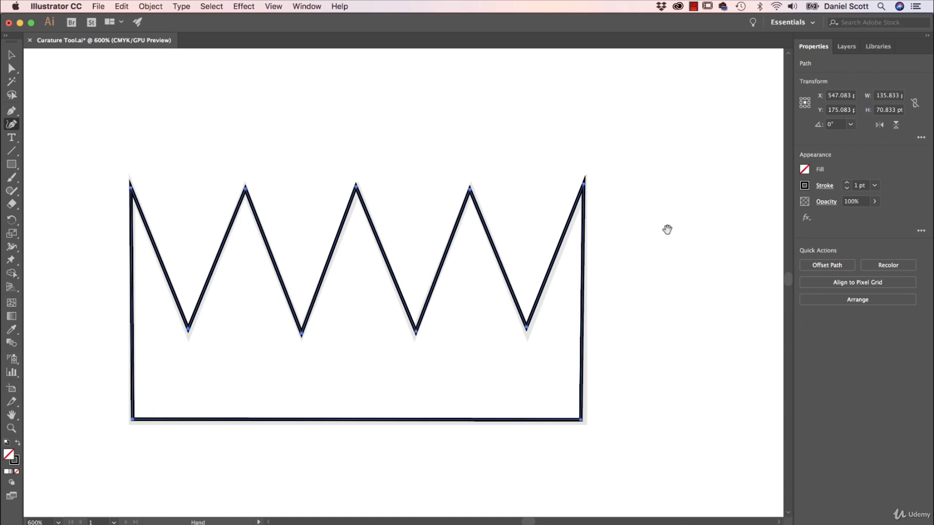
{"action": "mouse_move", "coordinate": [665, 227]}
{"action": "left_mouse_down"}
{"action": "mouse_move", "coordinate": [705, 192]}
{"action": "mouse_move", "coordinate": [710, 144]}
{"action": "mouse_move", "coordinate": [599, 148]}
{"action": "left_mouse_up"}
{"action": "left_click_drag", "start_coordinate": [393, 329], "coordinate": [581, 112]}
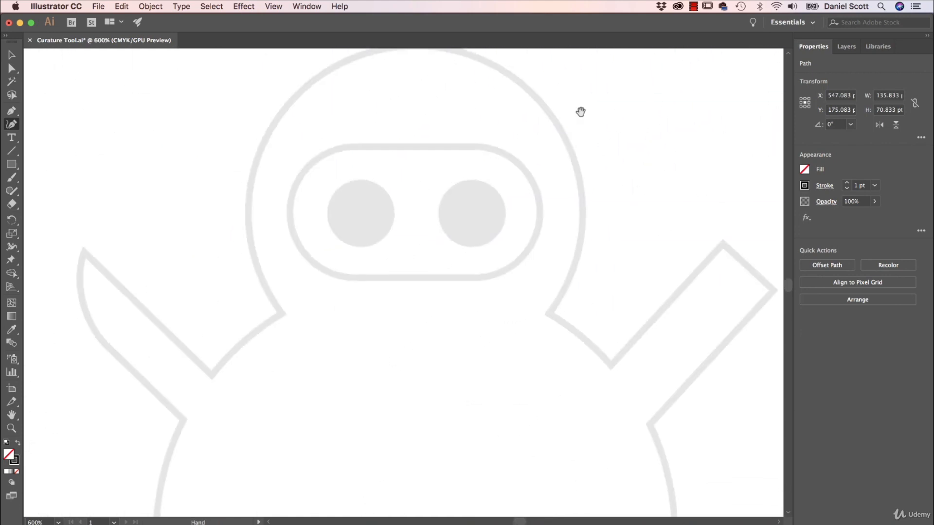
{"action": "left_click_drag", "start_coordinate": [567, 252], "coordinate": [570, 163]}
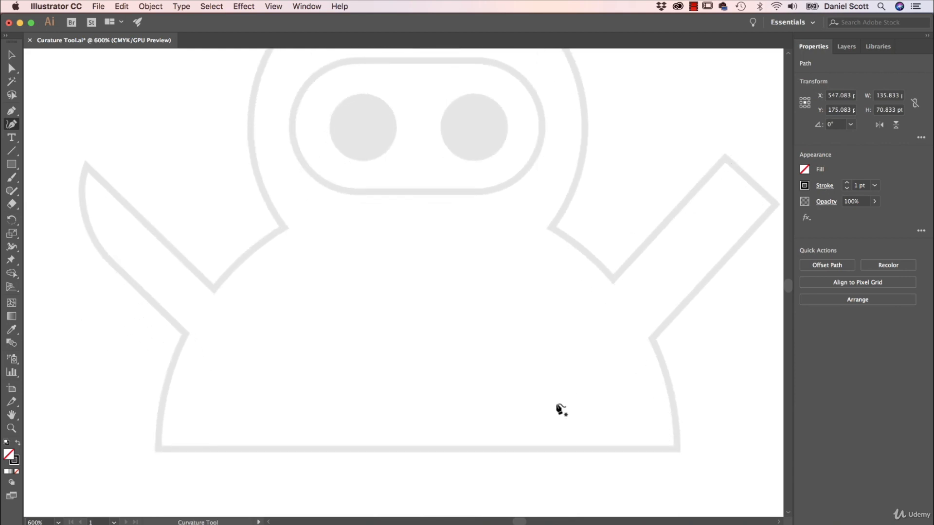
{"action": "left_click_drag", "start_coordinate": [627, 186], "coordinate": [580, 236]}
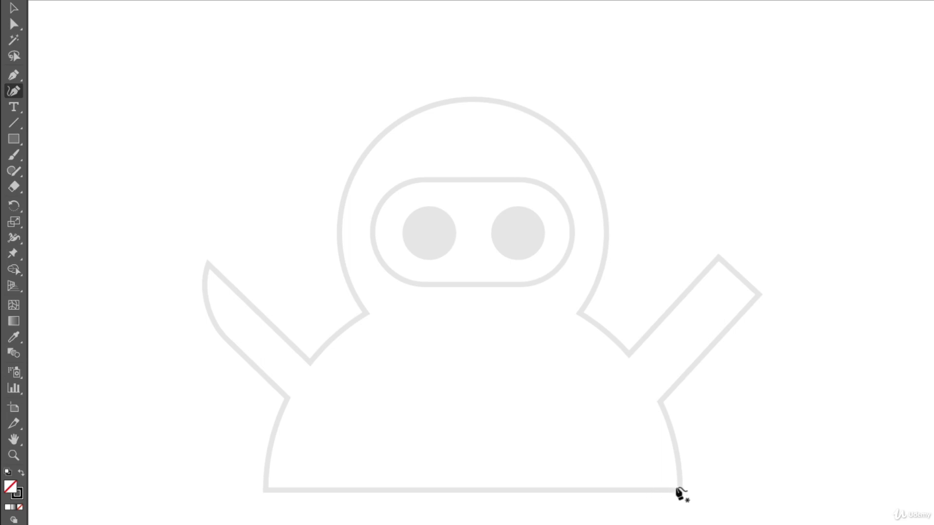
{"action": "left_click", "coordinate": [677, 487]}
{"action": "left_click", "coordinate": [672, 439]}
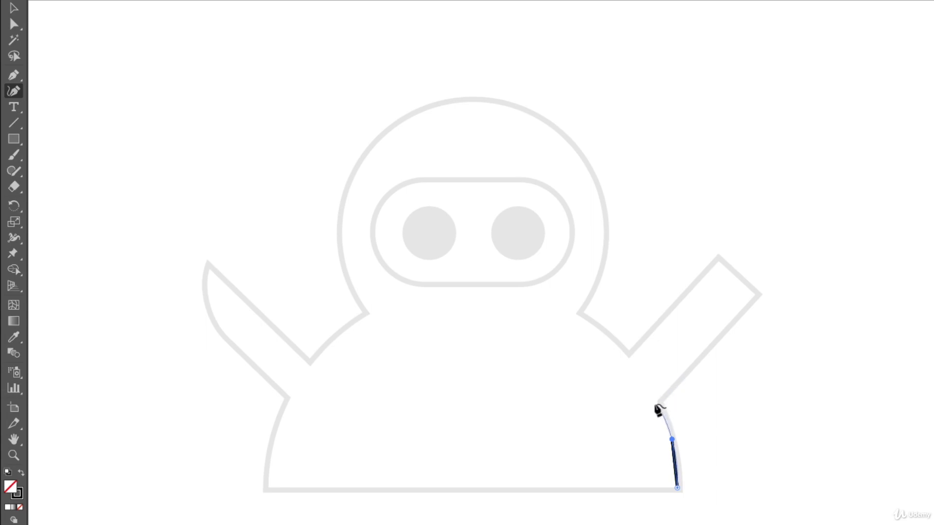
{"action": "double_click", "coordinate": [660, 402]}
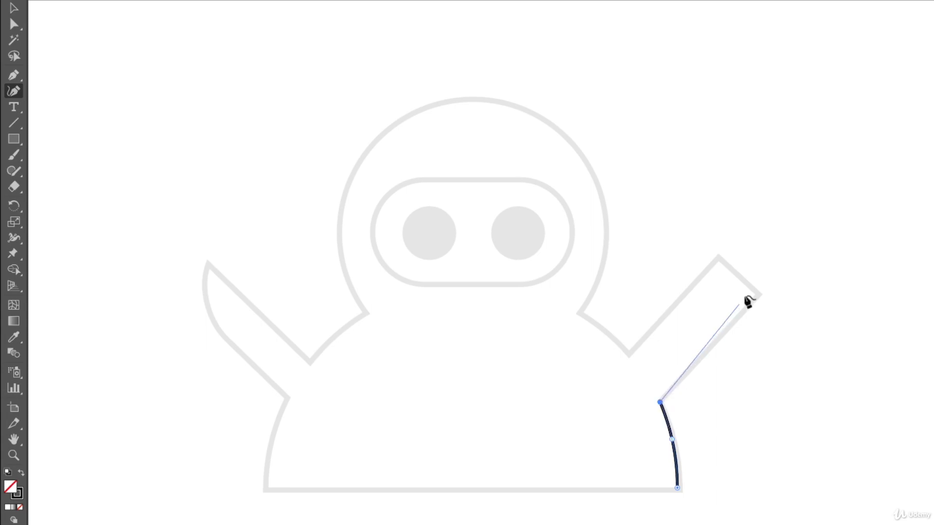
{"action": "left_click", "coordinate": [757, 295]}
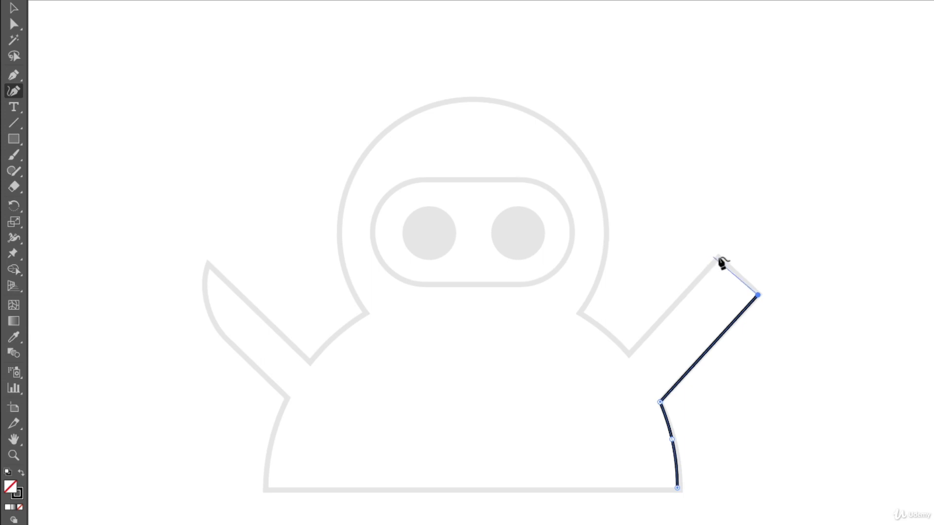
{"action": "double_click", "coordinate": [718, 257]}
{"action": "double_click", "coordinate": [629, 355]}
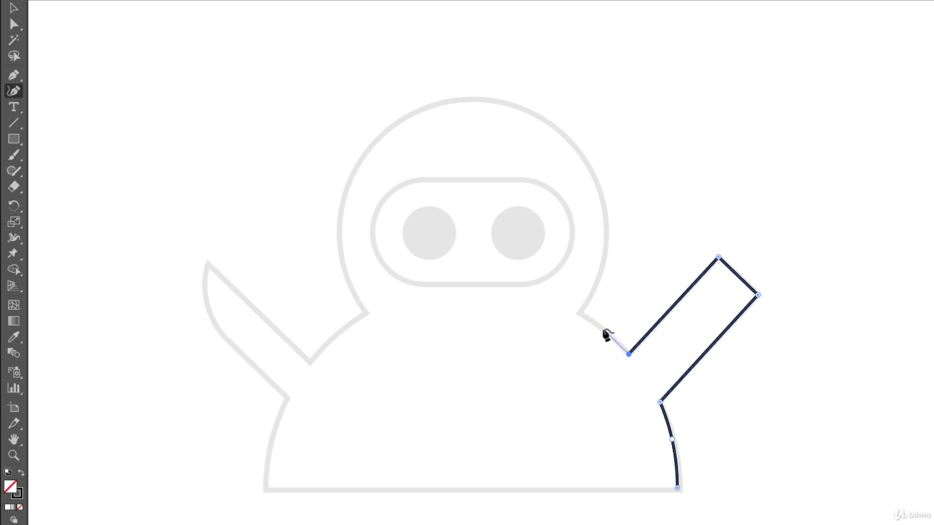
- Continue the ninja outline over the curved right shoulder and around the round head to the left neck corner
{"action": "left_click", "coordinate": [603, 329]}
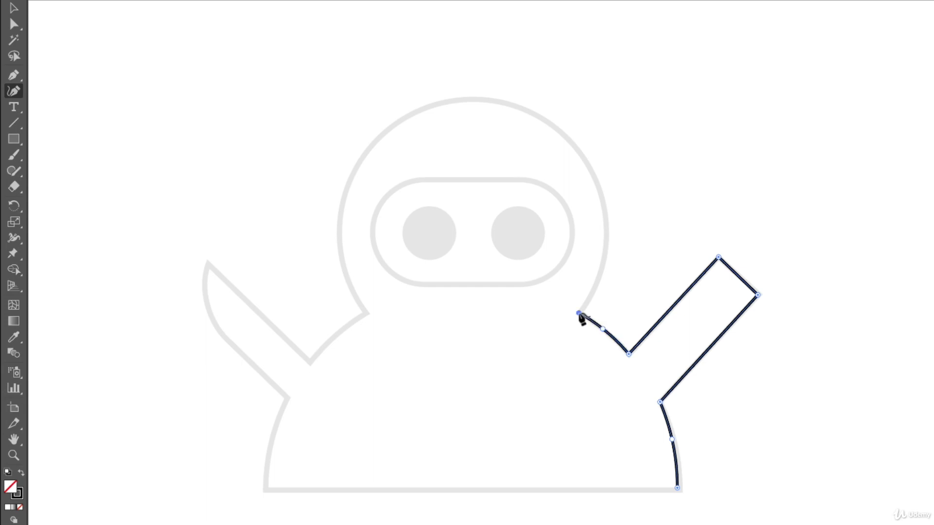
{"action": "left_click", "coordinate": [579, 312]}
{"action": "left_click", "coordinate": [605, 229]}
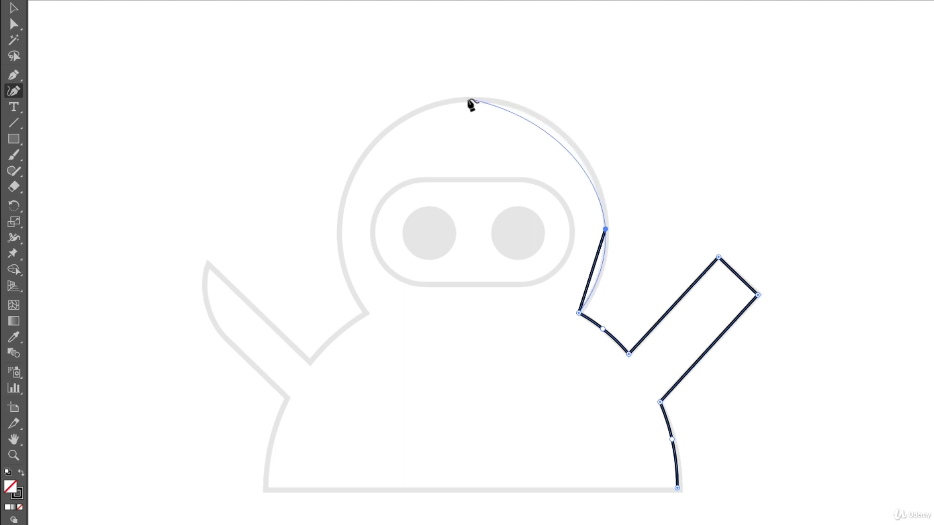
{"action": "left_click", "coordinate": [468, 99]}
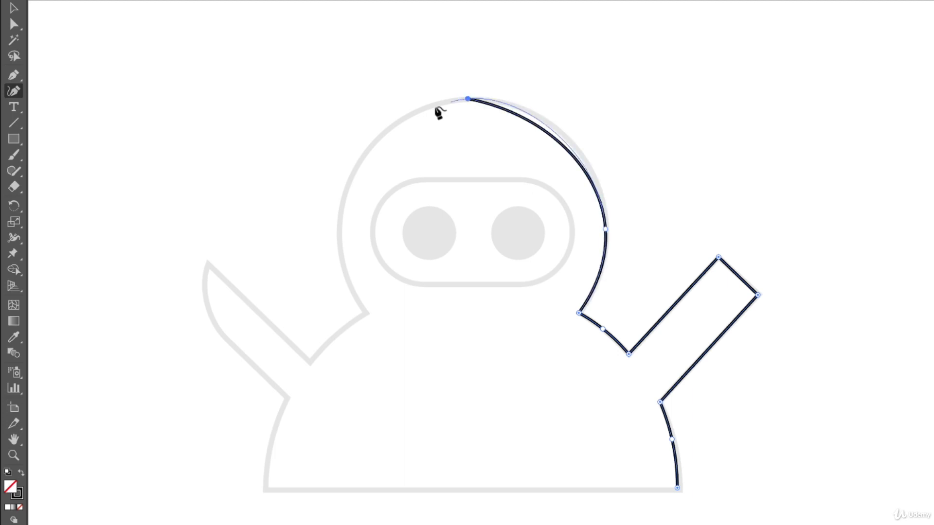
{"action": "left_click", "coordinate": [339, 232]}
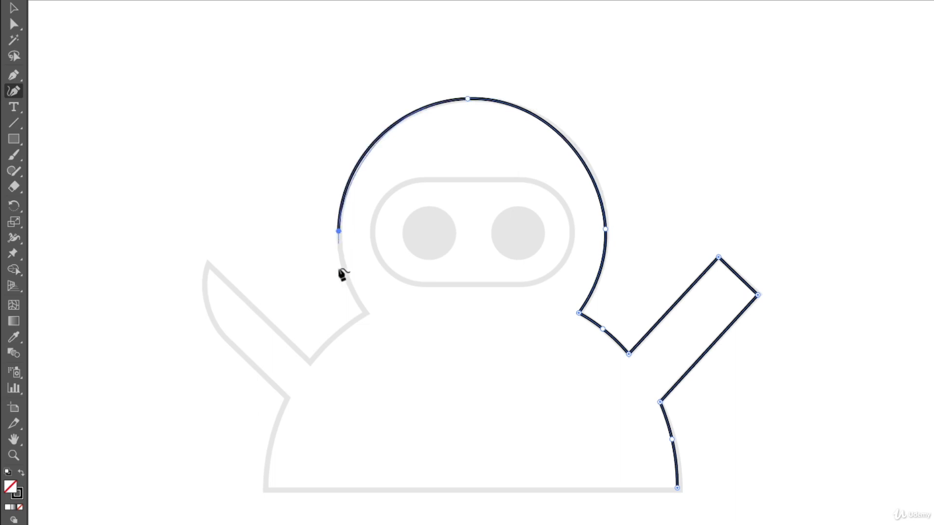
{"action": "left_click", "coordinate": [365, 311]}
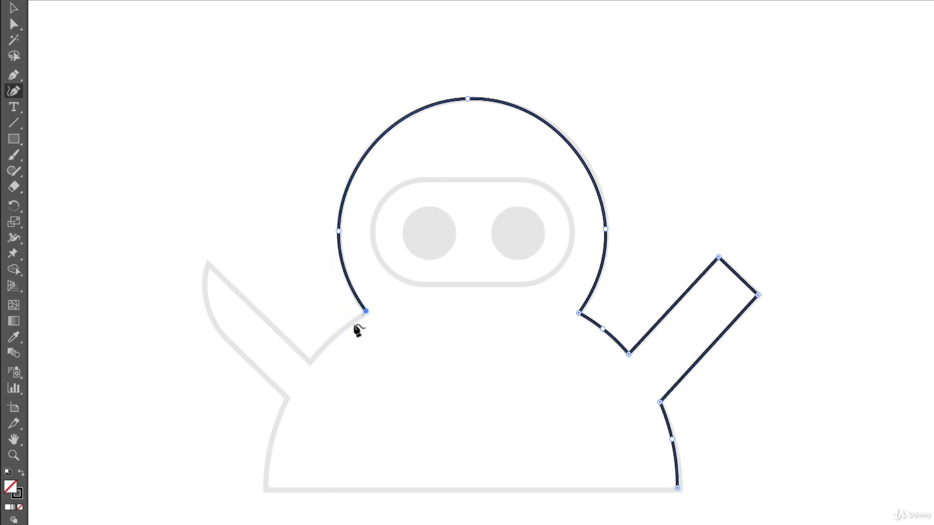
- Trace the curved left shoulder and the blade-shaped left arm, with a straight inner edge and curved outer tip, to the lower armpit corner
{"action": "left_click", "coordinate": [335, 331]}
{"action": "left_click", "coordinate": [309, 364]}
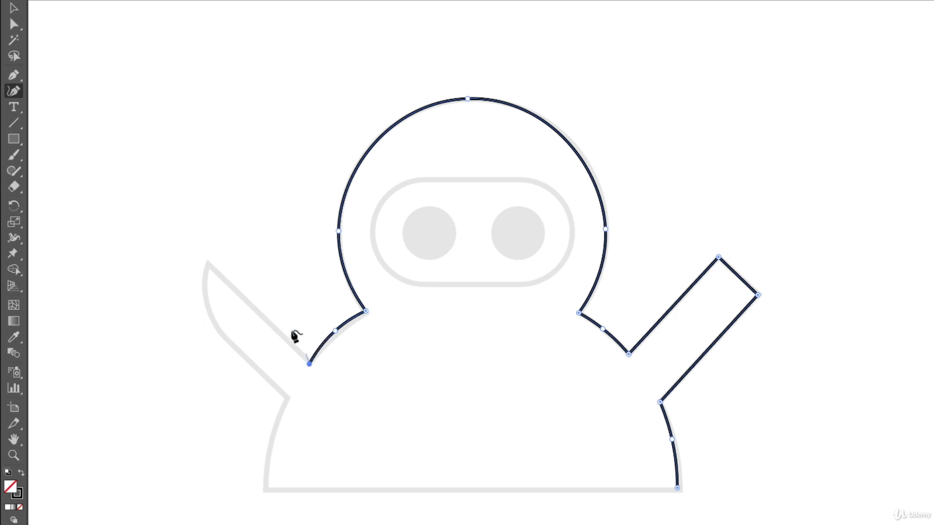
{"action": "left_click", "coordinate": [208, 261]}
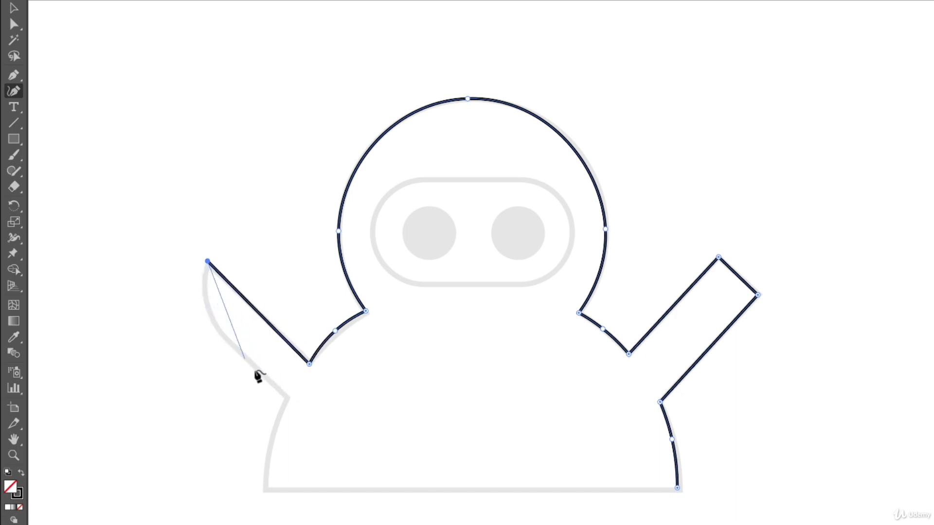
{"action": "left_click", "coordinate": [205, 294]}
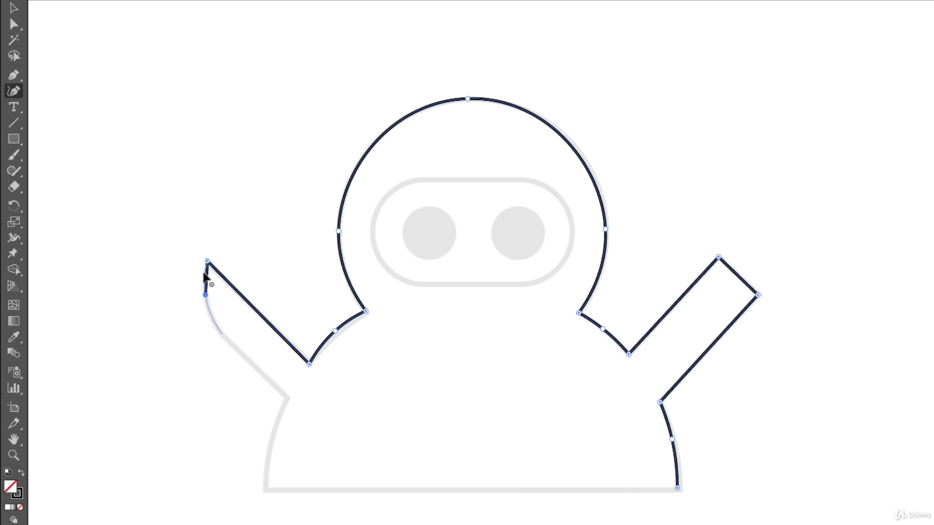
{"action": "left_click", "coordinate": [229, 341]}
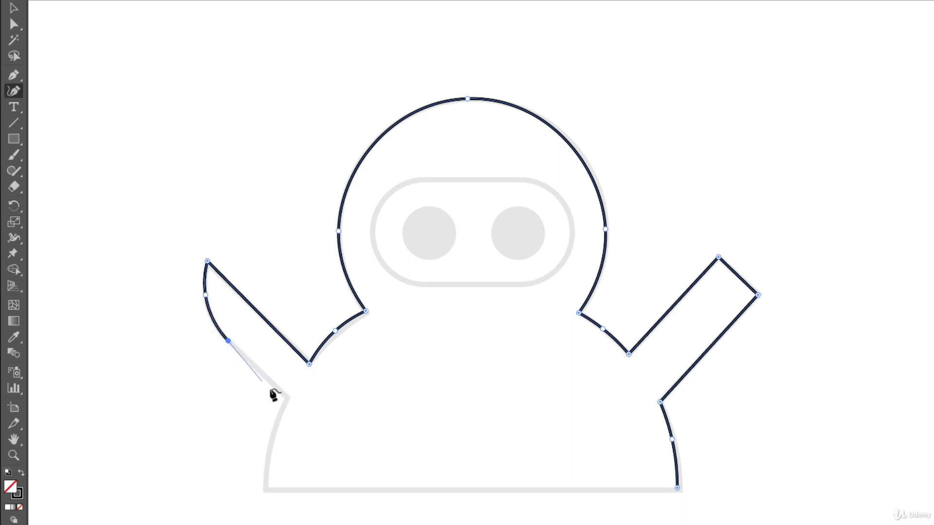
{"action": "left_click", "coordinate": [286, 397]}
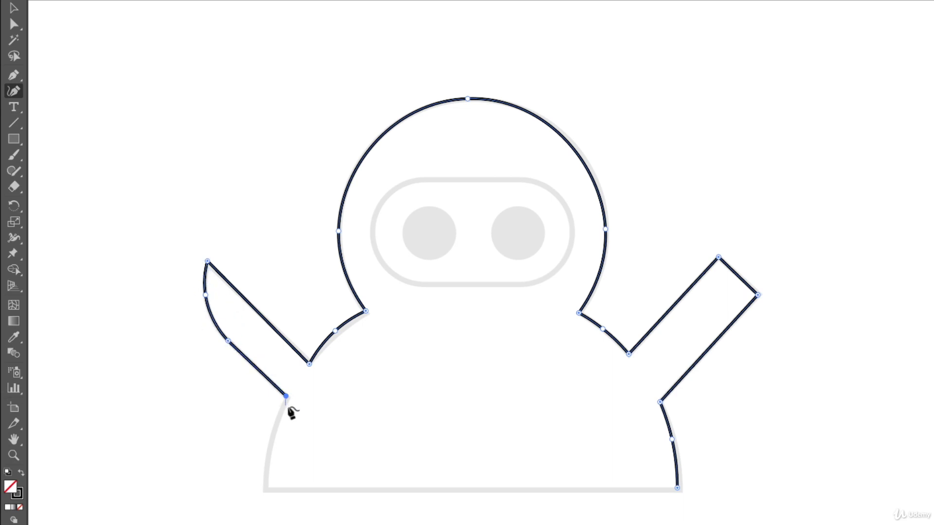
- Trace the curved left body side and close the ninja outline along the straight base at the bottom-right corner
{"action": "left_click", "coordinate": [269, 441]}
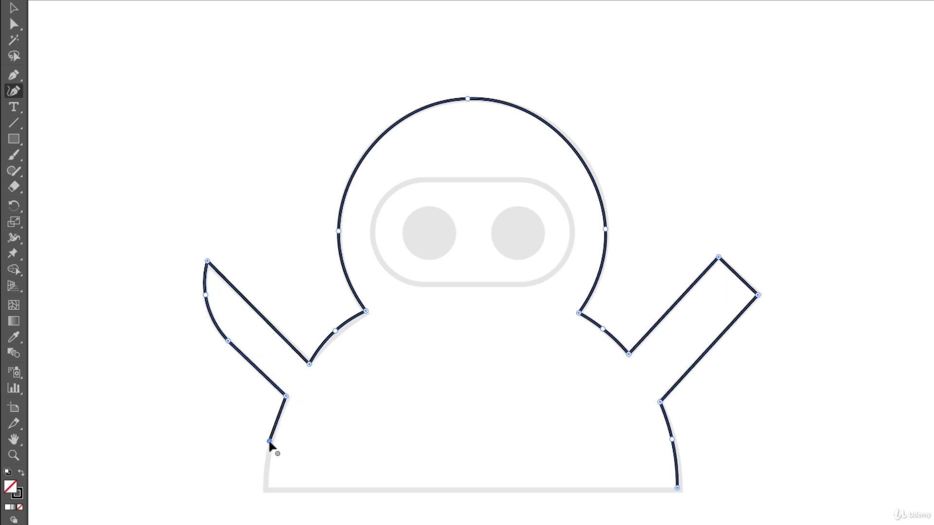
{"action": "left_click", "coordinate": [266, 490]}
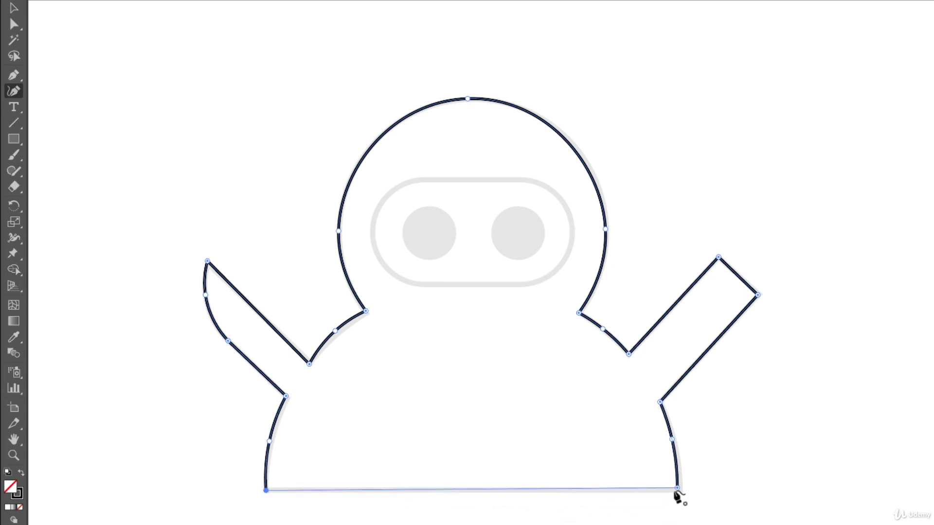
{"action": "left_click", "coordinate": [677, 488]}
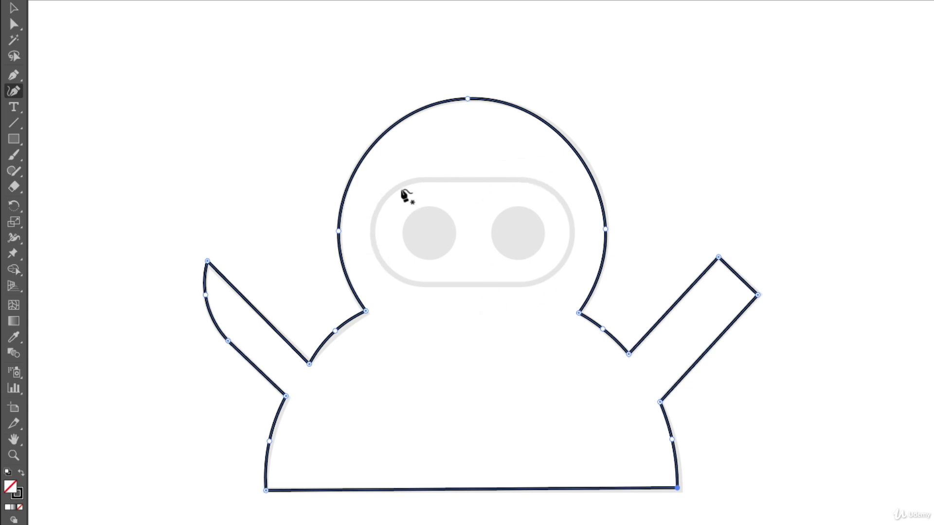
- Trace the ninja's right eye as a closed circle with smooth Curvature tool points
{"action": "left_click", "coordinate": [519, 206]}
{"action": "left_click", "coordinate": [543, 232]}
{"action": "left_click", "coordinate": [516, 258]}
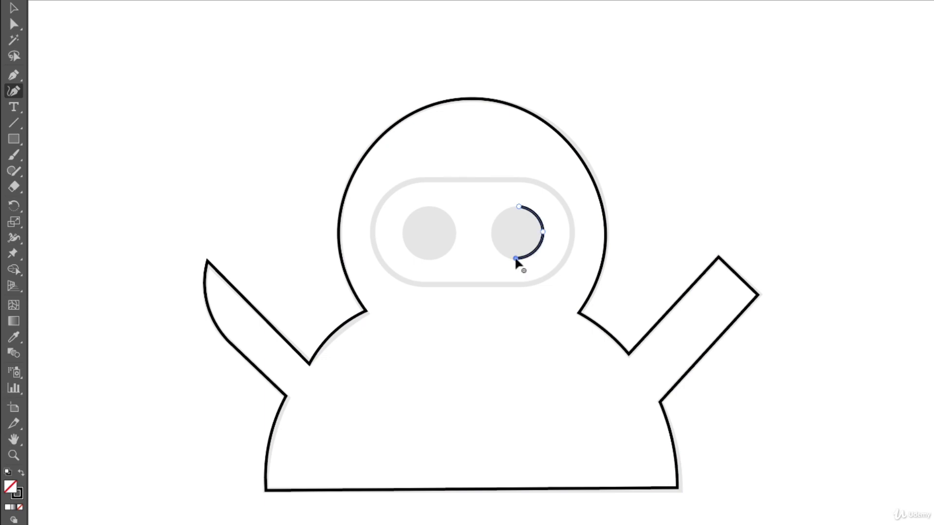
{"action": "left_click", "coordinate": [518, 206]}
- Trace the ninja's left eye as a closed circle with smooth points at its top, right, bottom and left
{"action": "left_click", "coordinate": [428, 206]}
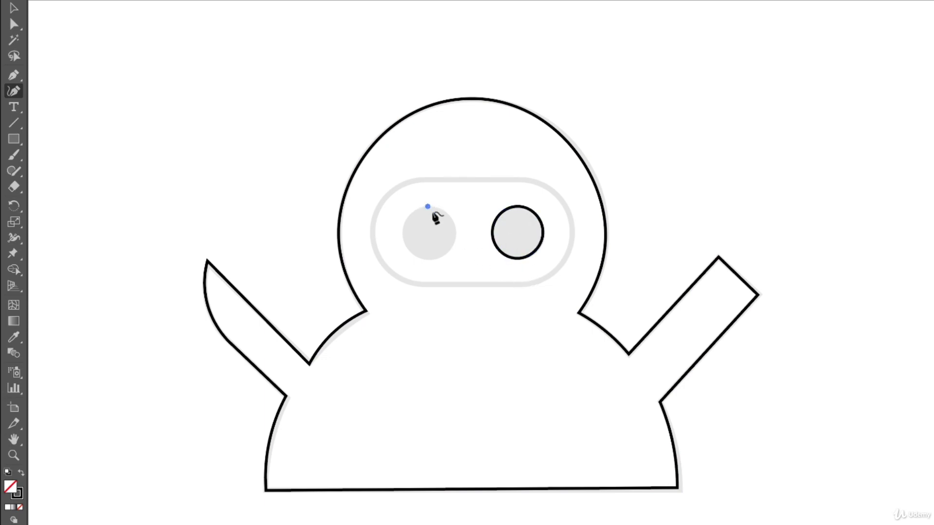
{"action": "left_click", "coordinate": [454, 231]}
{"action": "left_click", "coordinate": [429, 259]}
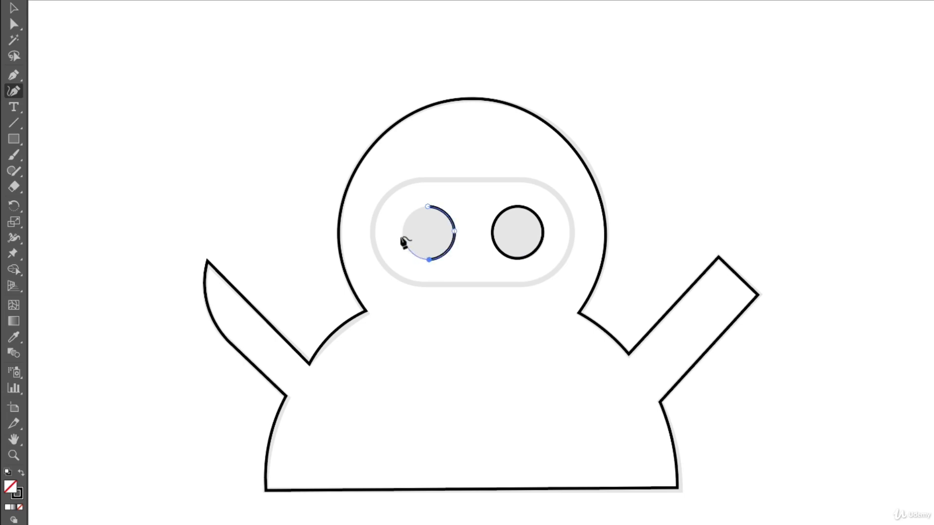
{"action": "left_click", "coordinate": [402, 233]}
{"action": "left_click", "coordinate": [427, 207]}
- Trace the ninja's pill-shaped mask opening with corner points ending the straight edges and smooth points at both round ends, then deselect it
{"action": "left_click", "coordinate": [570, 238]}
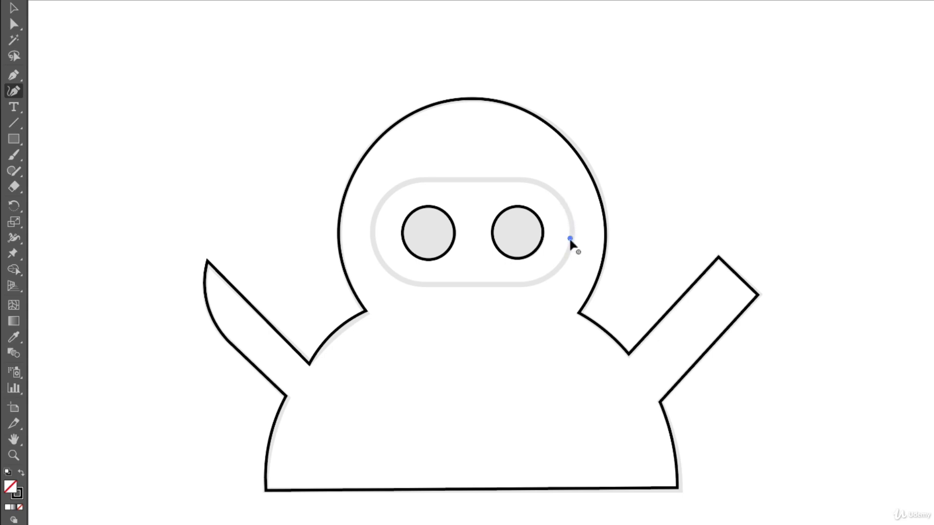
{"action": "left_click", "coordinate": [521, 178]}
{"action": "left_click", "coordinate": [423, 177]}
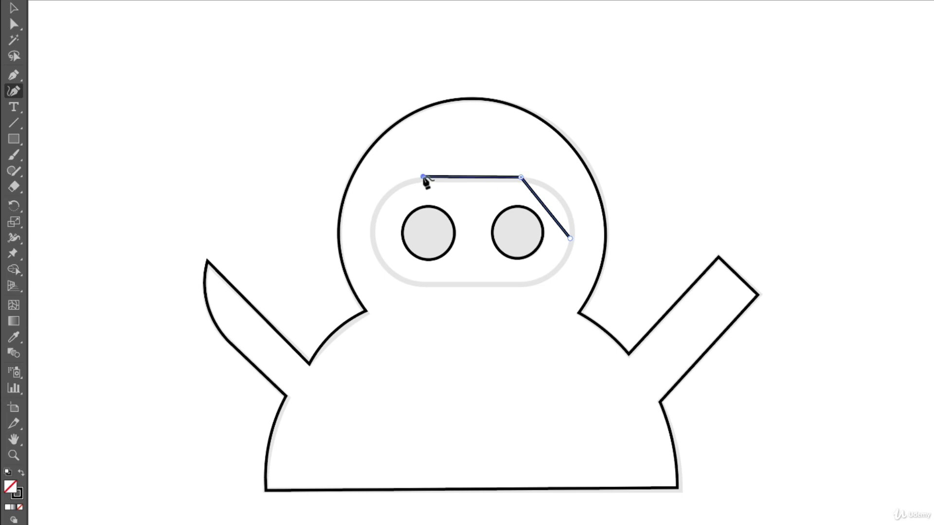
{"action": "left_click", "coordinate": [373, 235]}
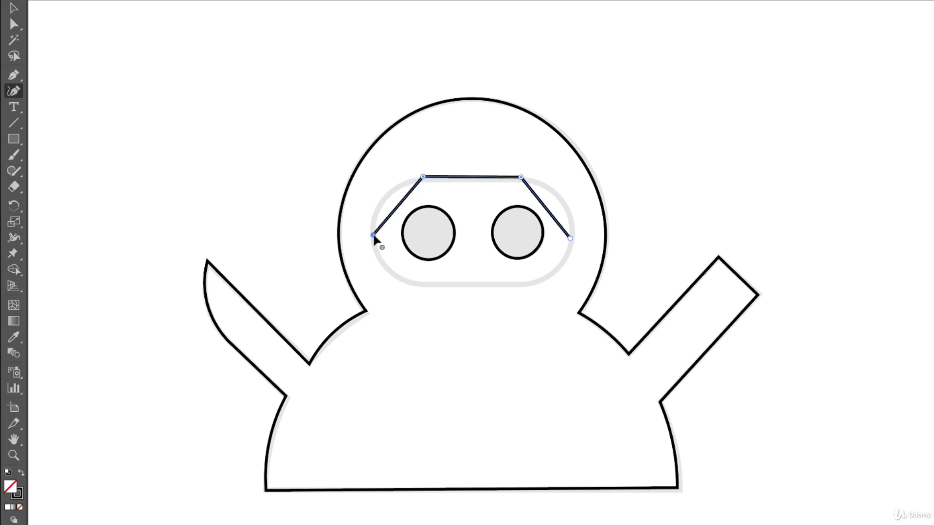
{"action": "left_click", "coordinate": [421, 283]}
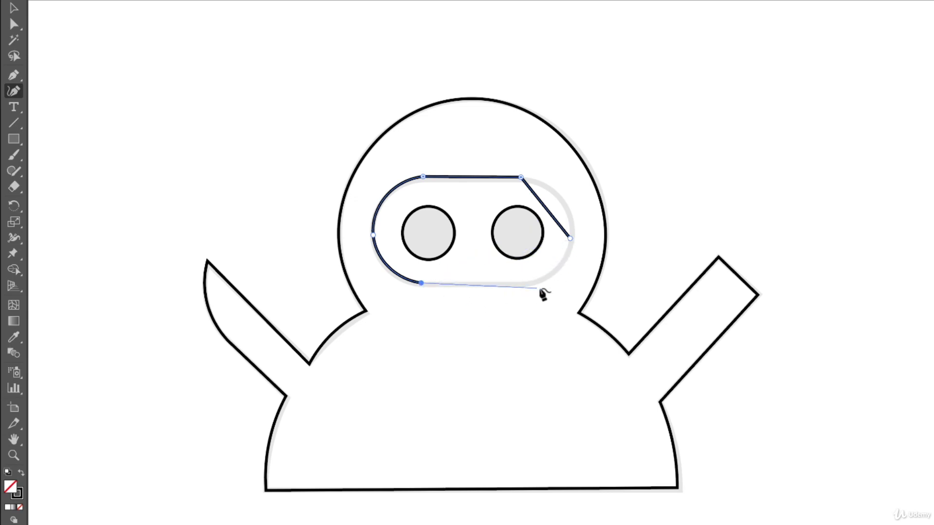
{"action": "left_click", "coordinate": [525, 283]}
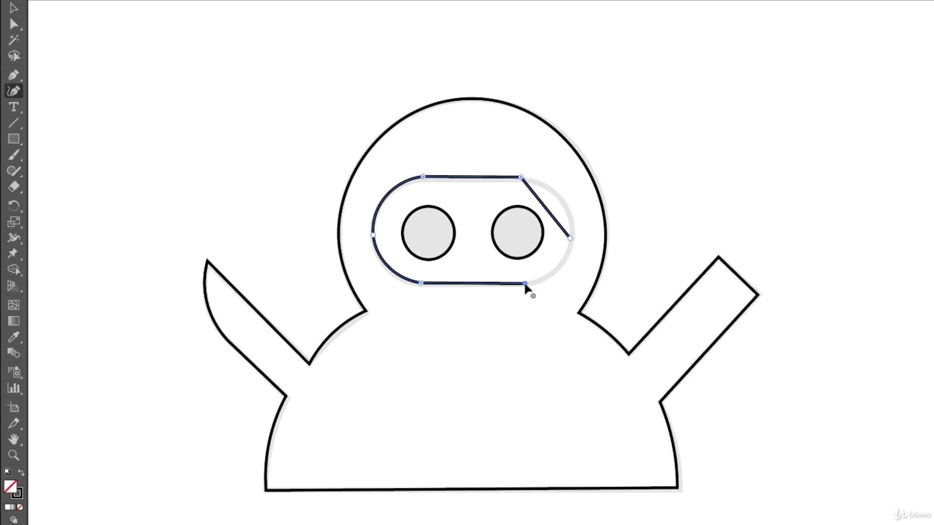
{"action": "left_click", "coordinate": [570, 239]}
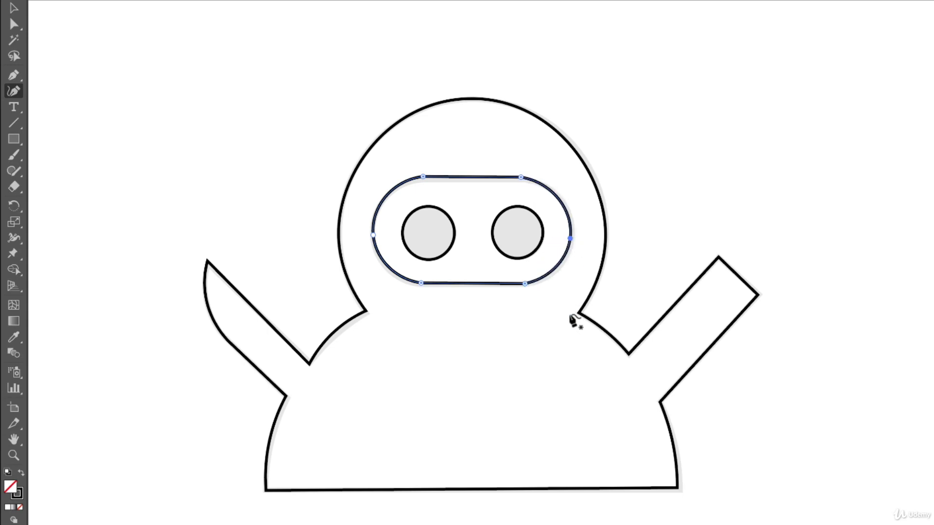
{"action": "key", "text": "v"}
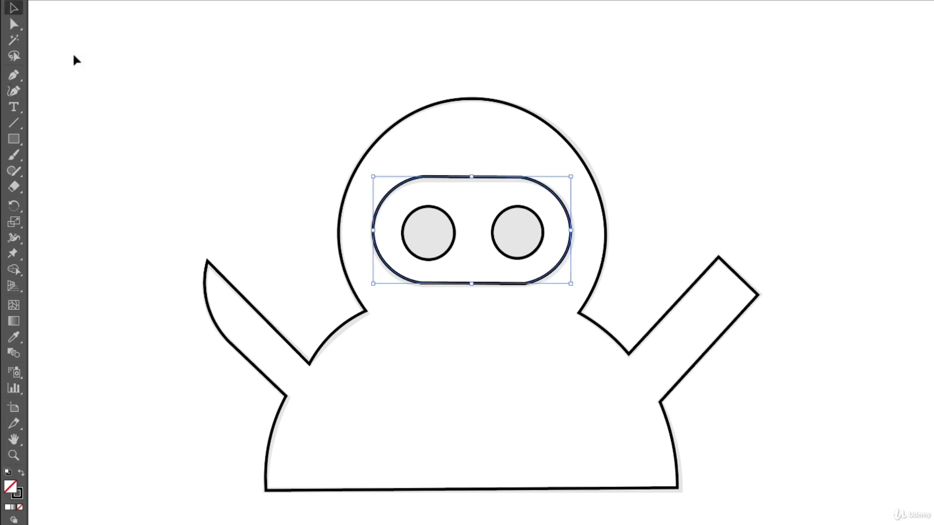
{"action": "left_click", "coordinate": [321, 156]}
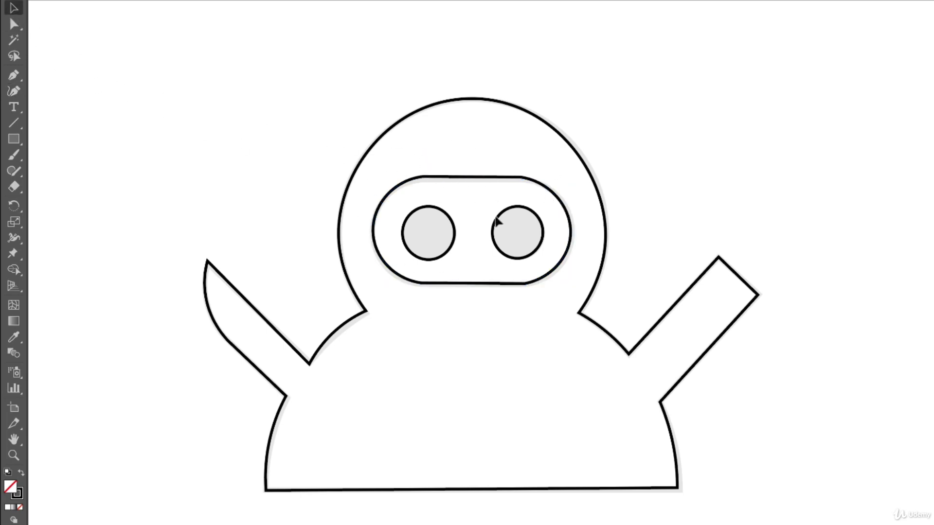
- Draw a wide rectangle in the empty area above the ninja's left arm and fully round its corners into a pill shape
{"action": "left_click", "coordinate": [21, 139]}
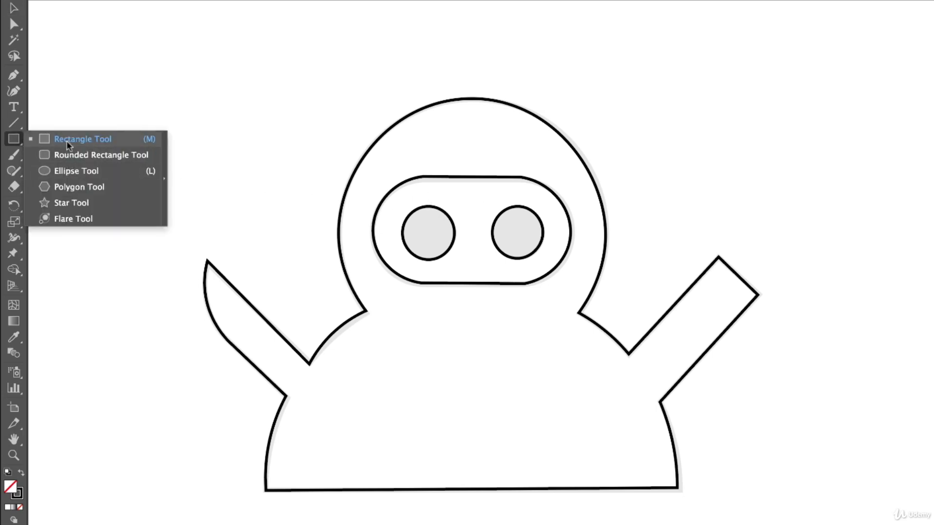
{"action": "left_click", "coordinate": [66, 140]}
{"action": "left_click_drag", "start_coordinate": [113, 58], "coordinate": [332, 152]}
{"action": "left_click", "coordinate": [14, 8]}
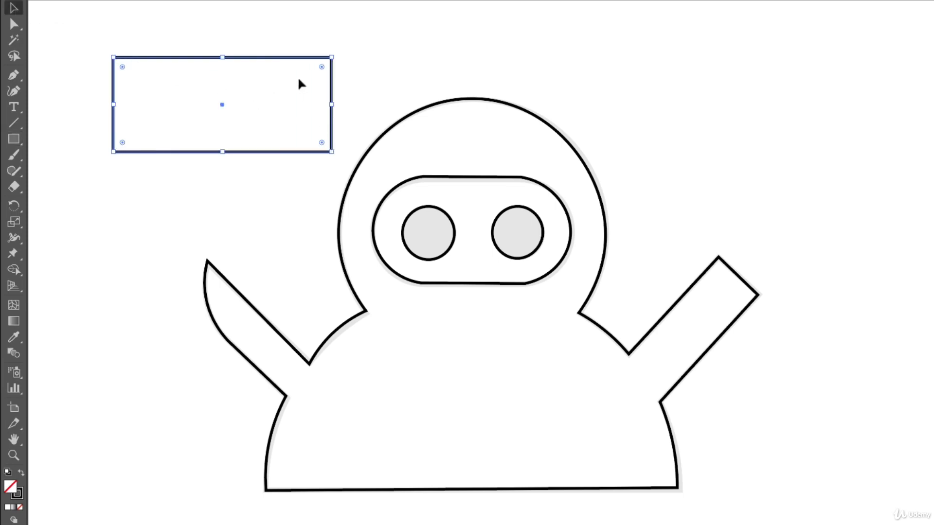
{"action": "left_click_drag", "start_coordinate": [322, 67], "coordinate": [166, 132]}
{"action": "left_click", "coordinate": [208, 204]}
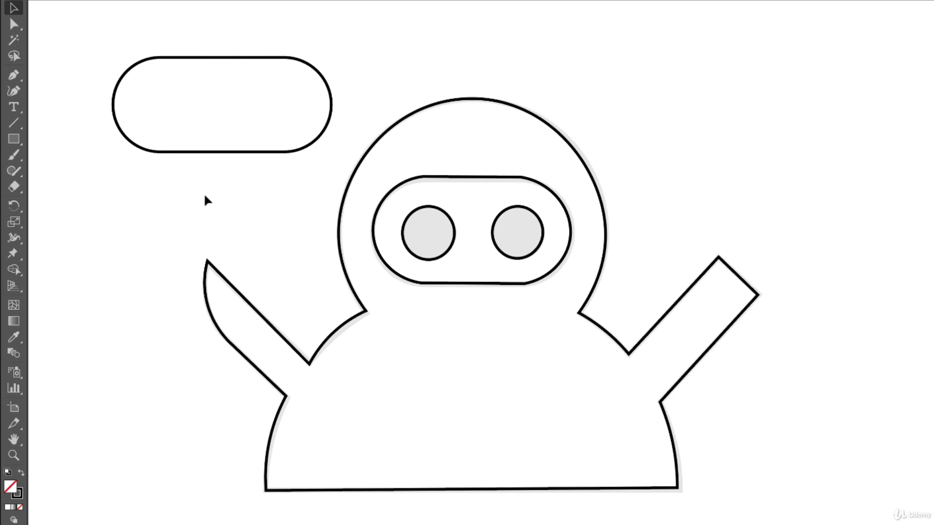
- Delete the pill-shaped rectangle above the ninja's left arm
{"action": "left_click_drag", "start_coordinate": [204, 24], "coordinate": [265, 161]}
{"action": "key", "text": "Delete"}
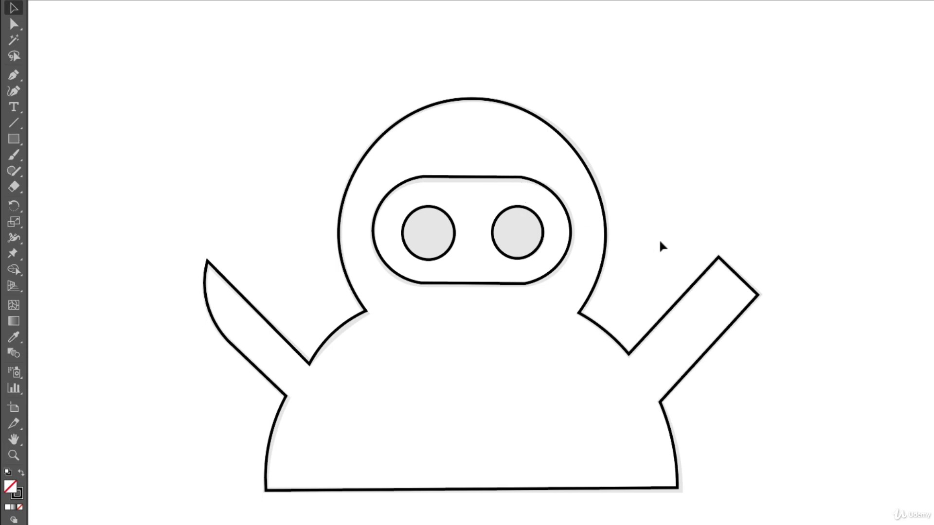
{"action": "left_click_drag", "start_coordinate": [746, 267], "coordinate": [302, 279]}
{"action": "left_click_drag", "start_coordinate": [590, 269], "coordinate": [346, 273]}
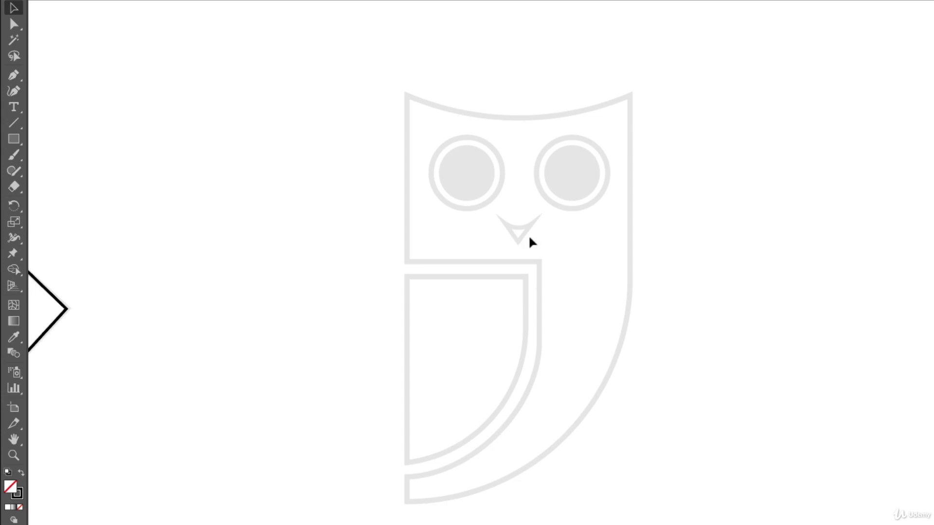
{"action": "key", "text": "ctrl+minus"}
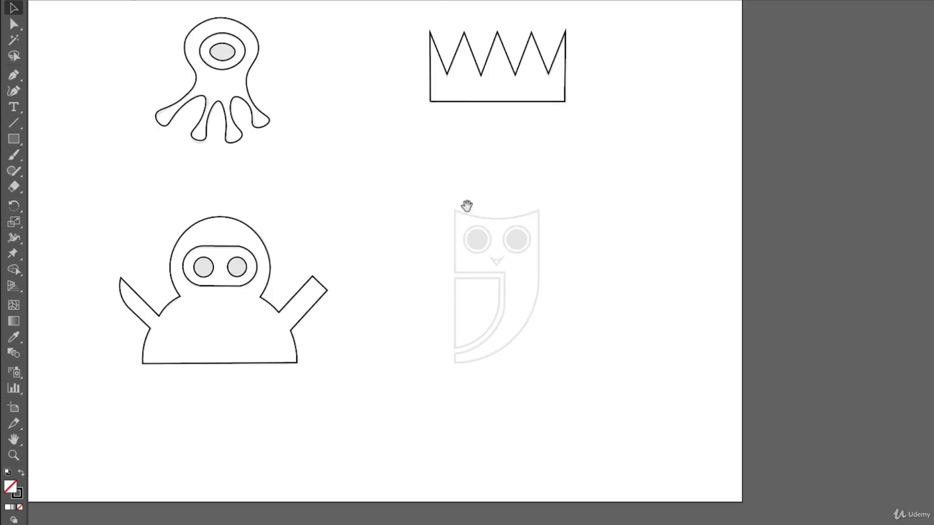
{"action": "left_click_drag", "start_coordinate": [467, 205], "coordinate": [514, 310]}
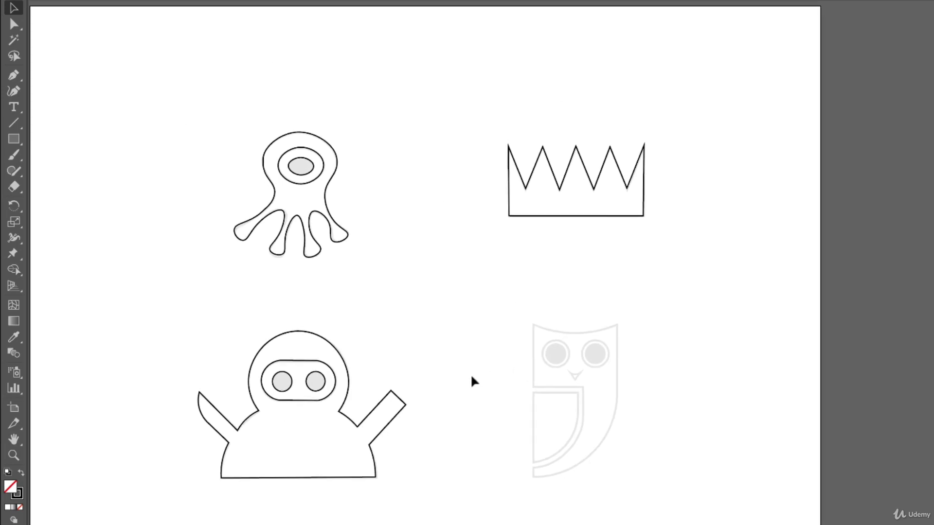